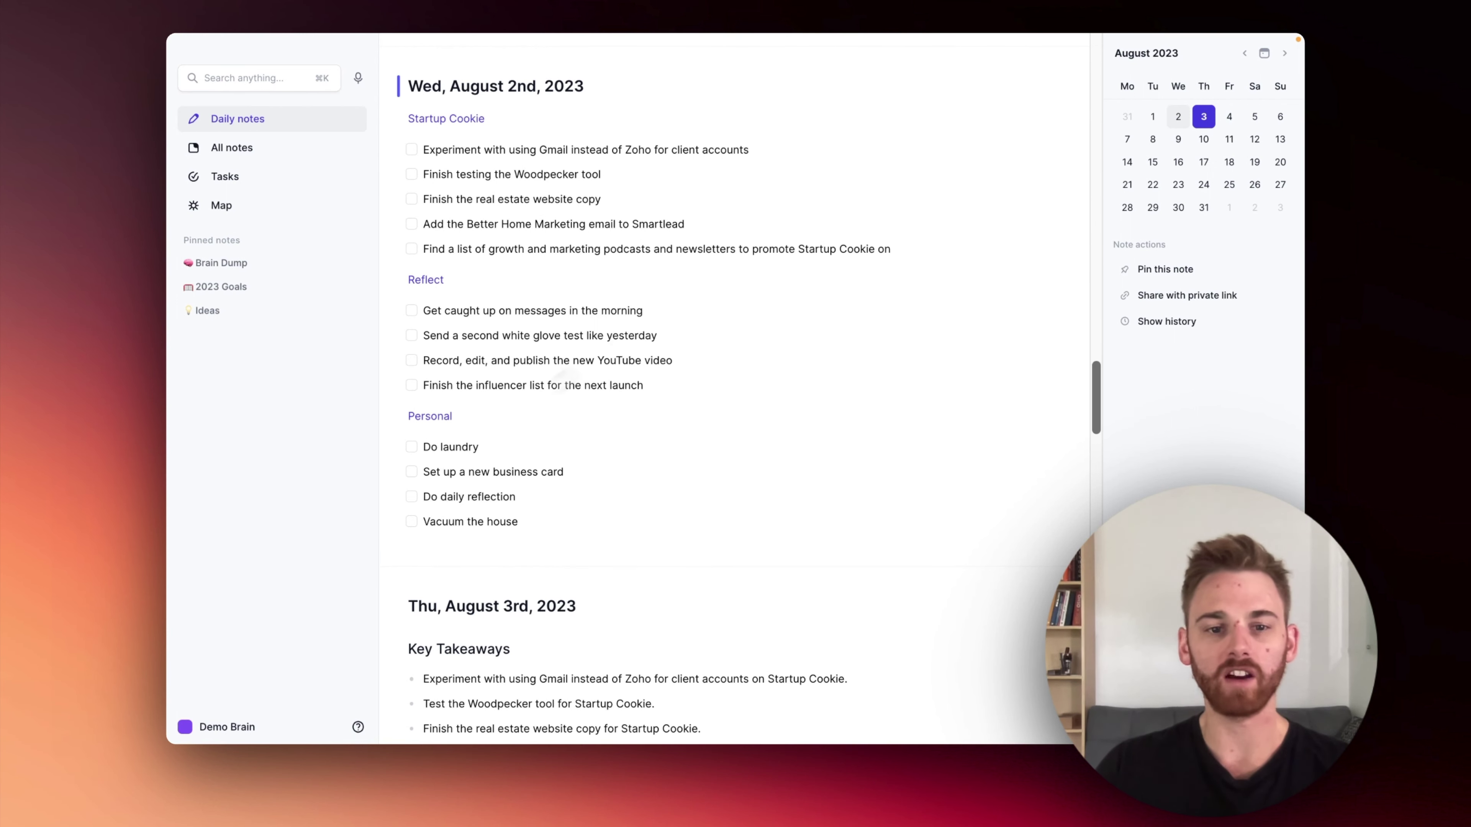
Scroll through the finished August 2nd and 3rd daily note checklists.
{"action": "scroll", "coordinate": [639, 396], "scroll_direction": "down", "scroll_amount": 6}
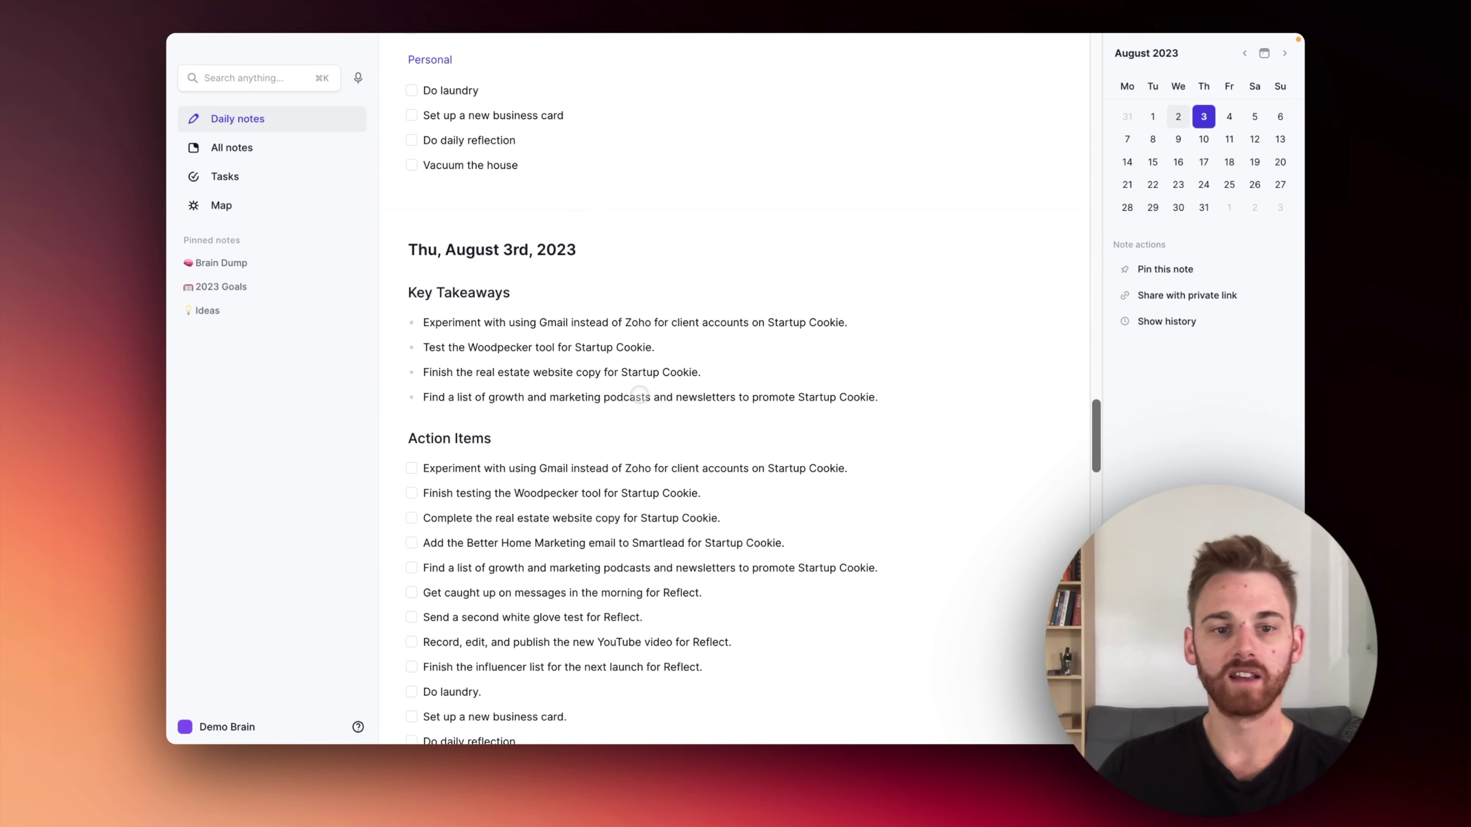
{"action": "scroll", "coordinate": [639, 396], "scroll_direction": "down", "scroll_amount": 2}
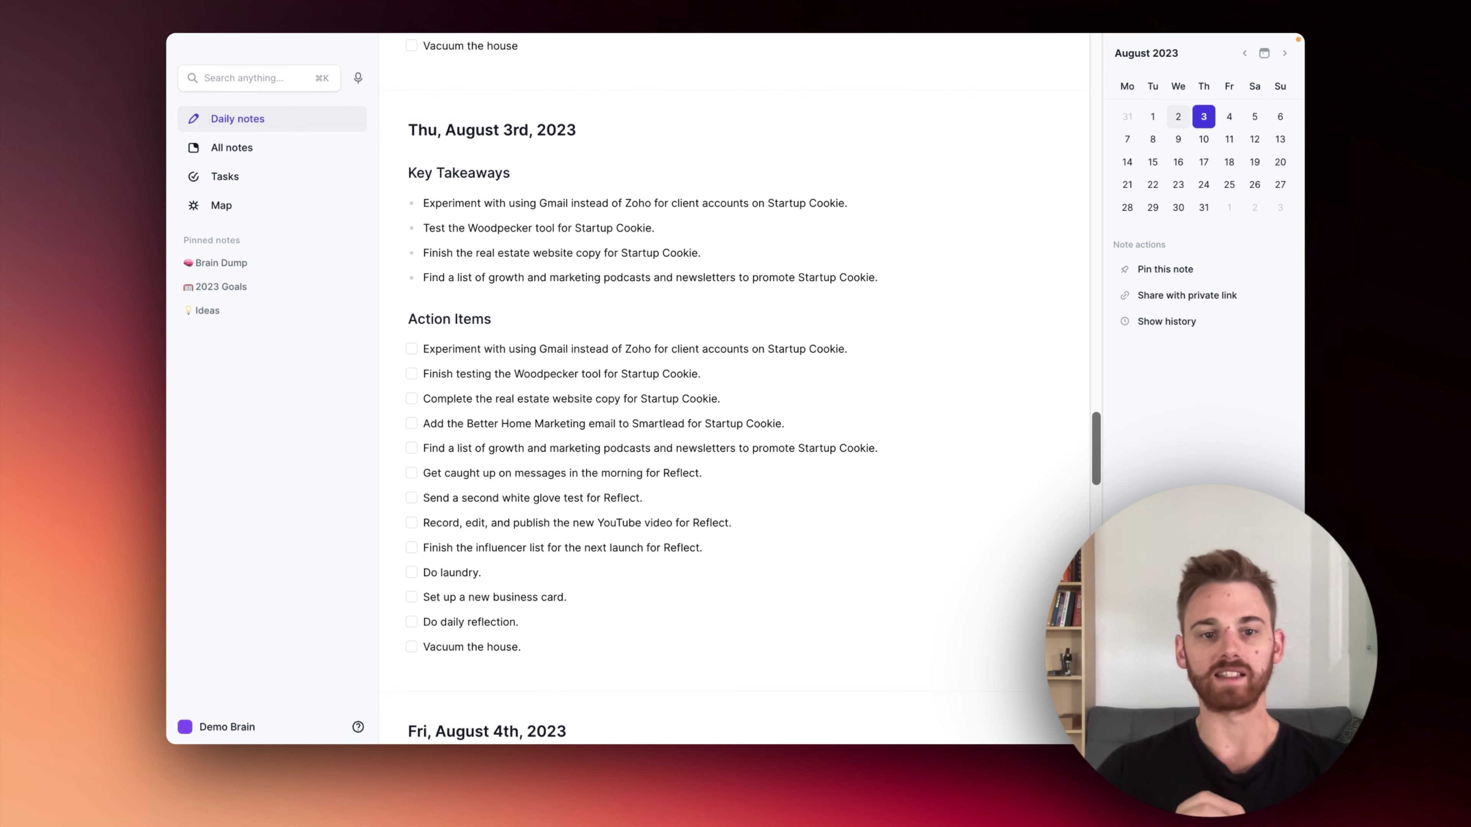
{"action": "scroll", "coordinate": [637, 388], "scroll_direction": "up", "scroll_amount": 5}
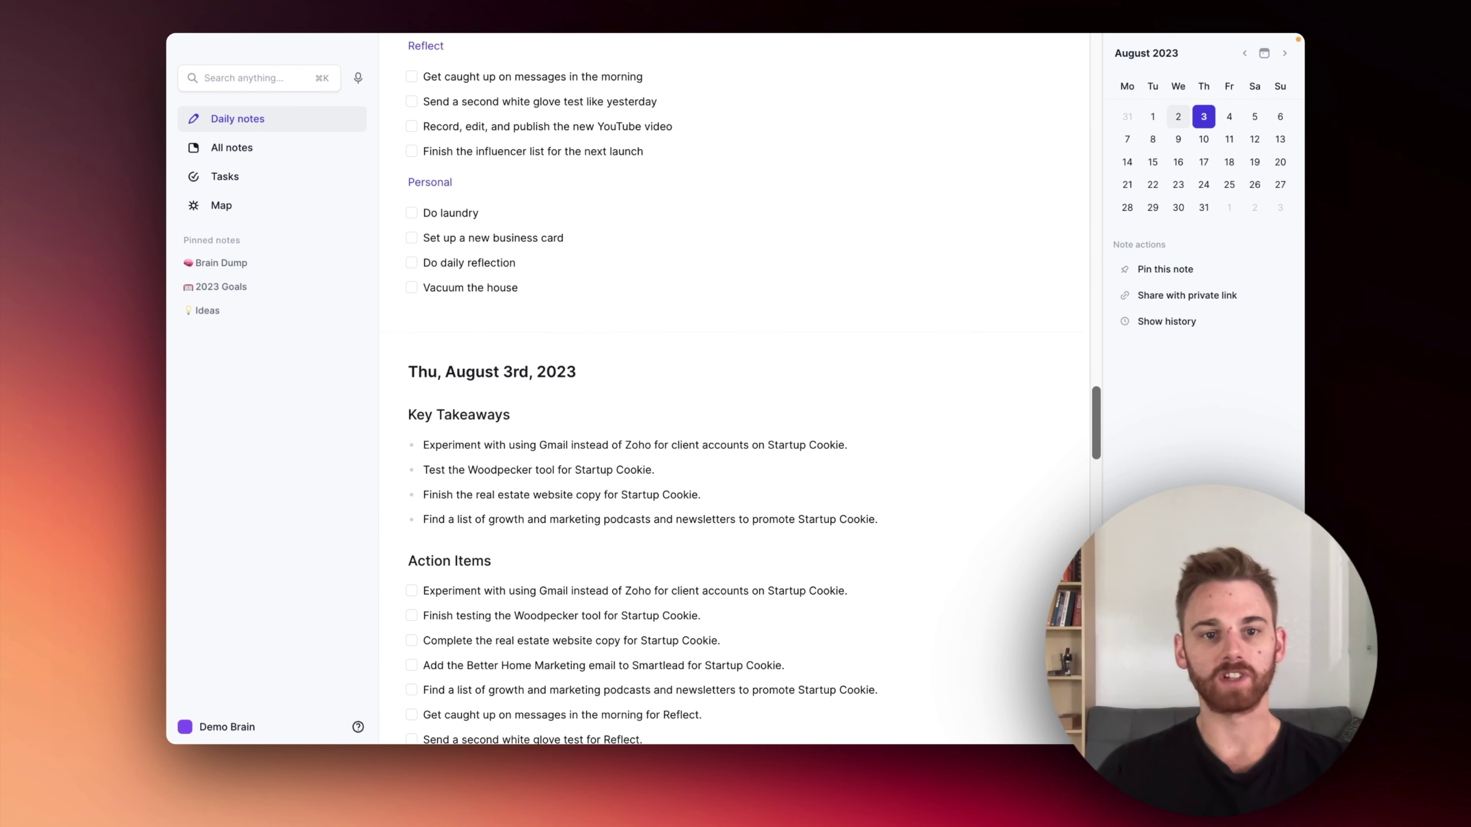
{"action": "scroll", "coordinate": [637, 388], "scroll_direction": "up", "scroll_amount": 5}
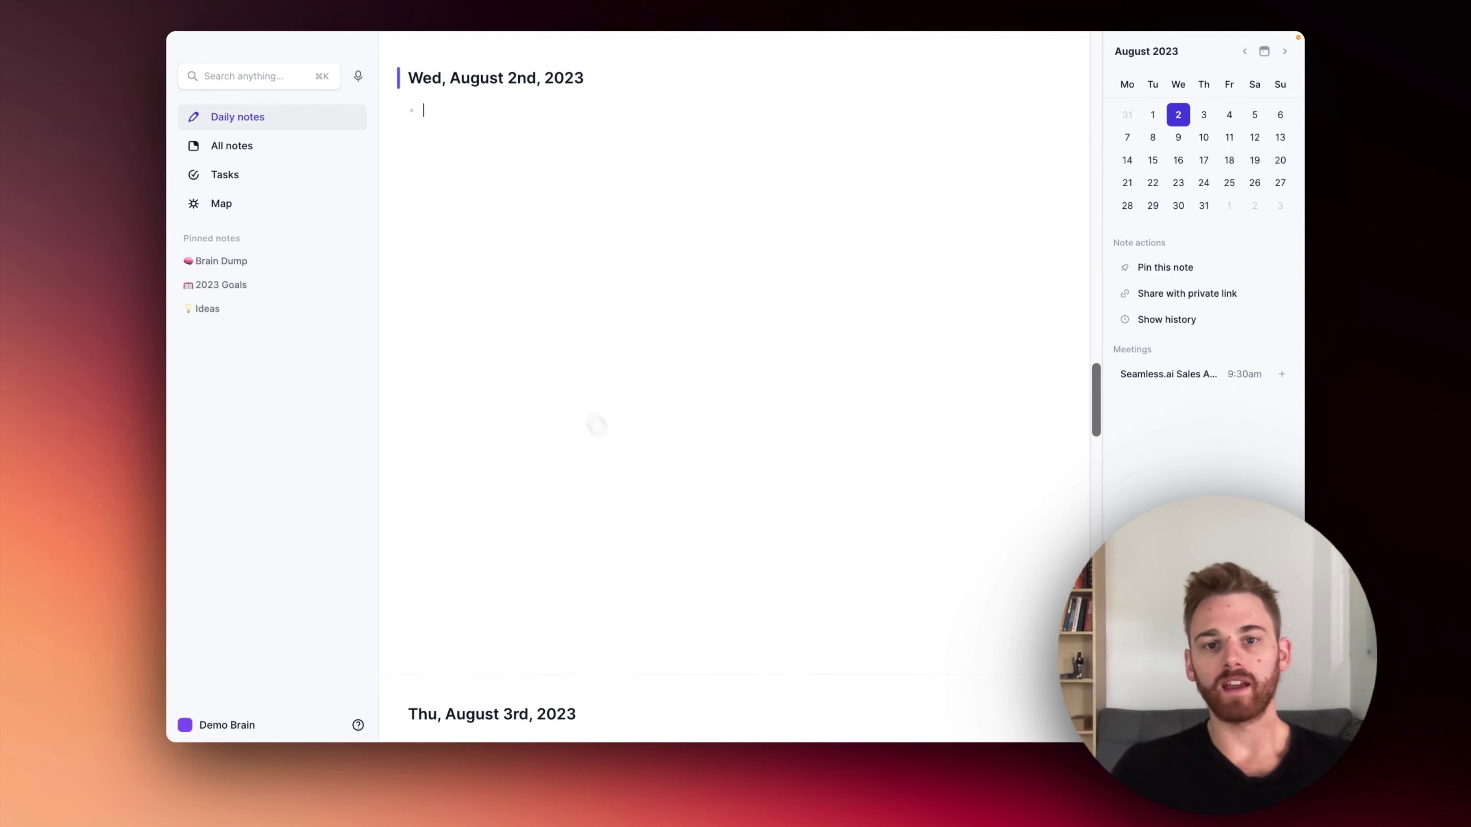
{"action": "mouse_move", "coordinate": [890, 33]}
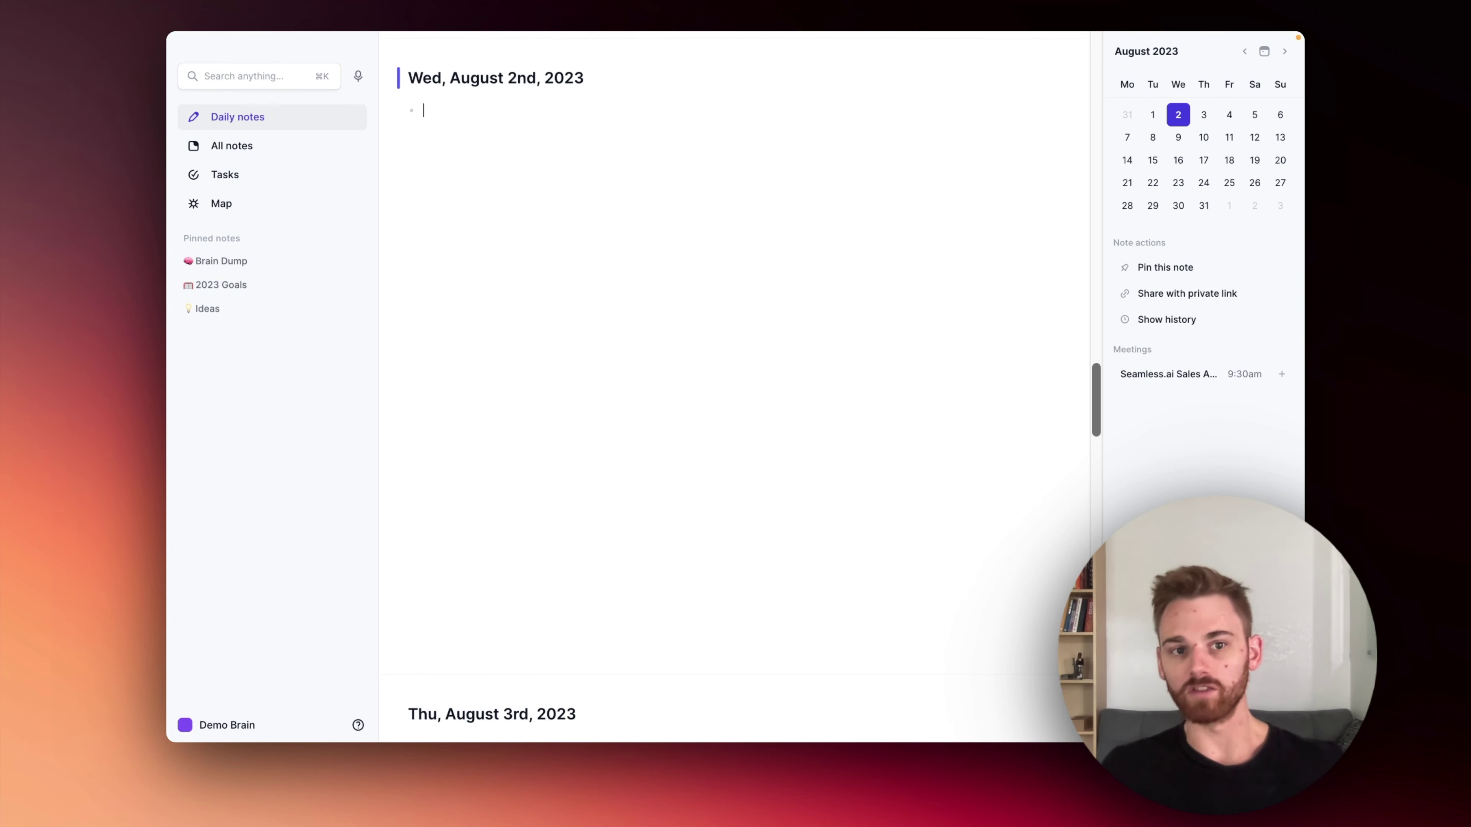
{"action": "left_click", "coordinate": [471, 124]}
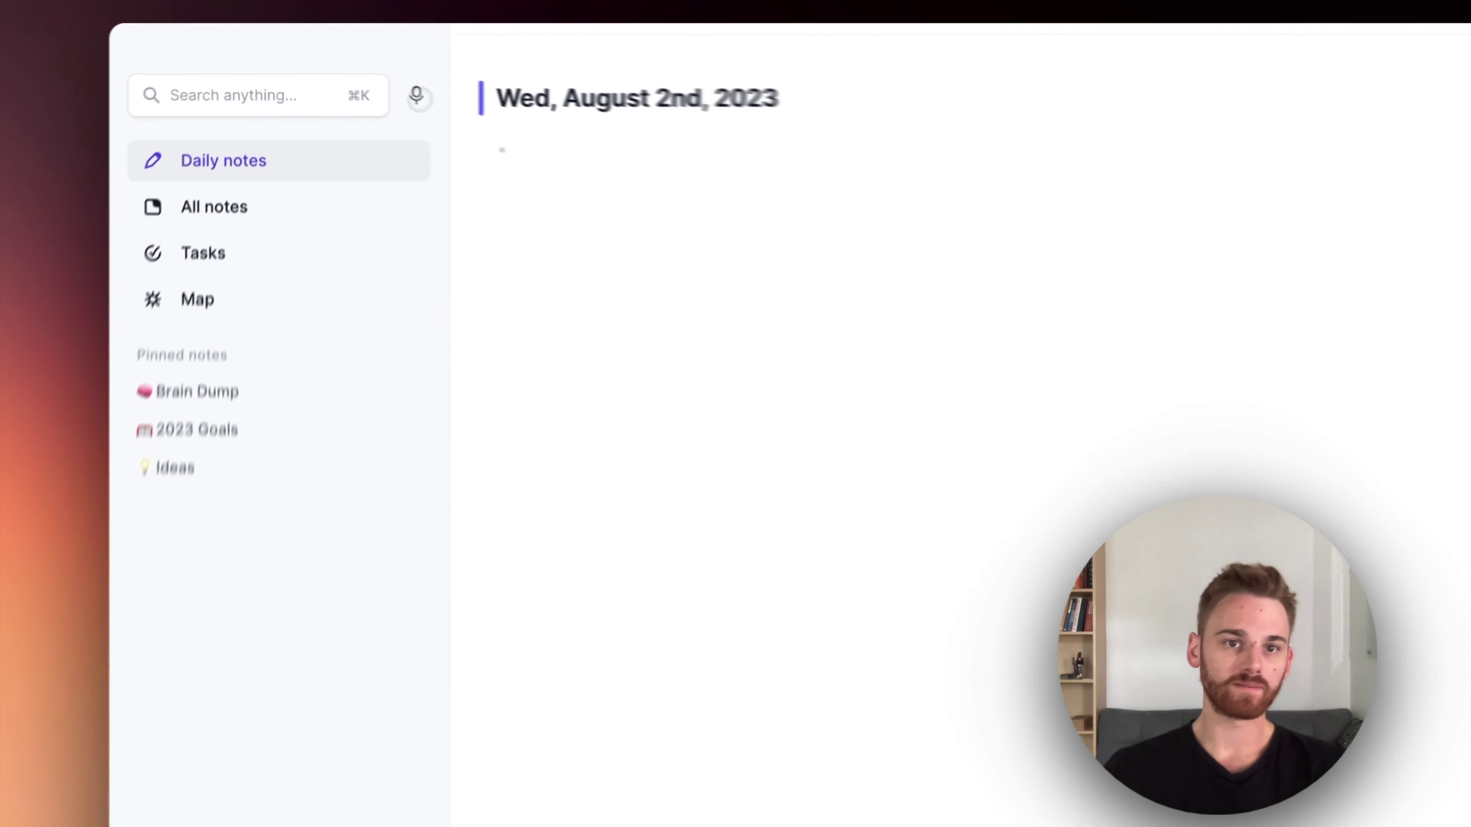
Start a voice memo recording of the day's planned tasks.
{"action": "left_click", "coordinate": [358, 76]}
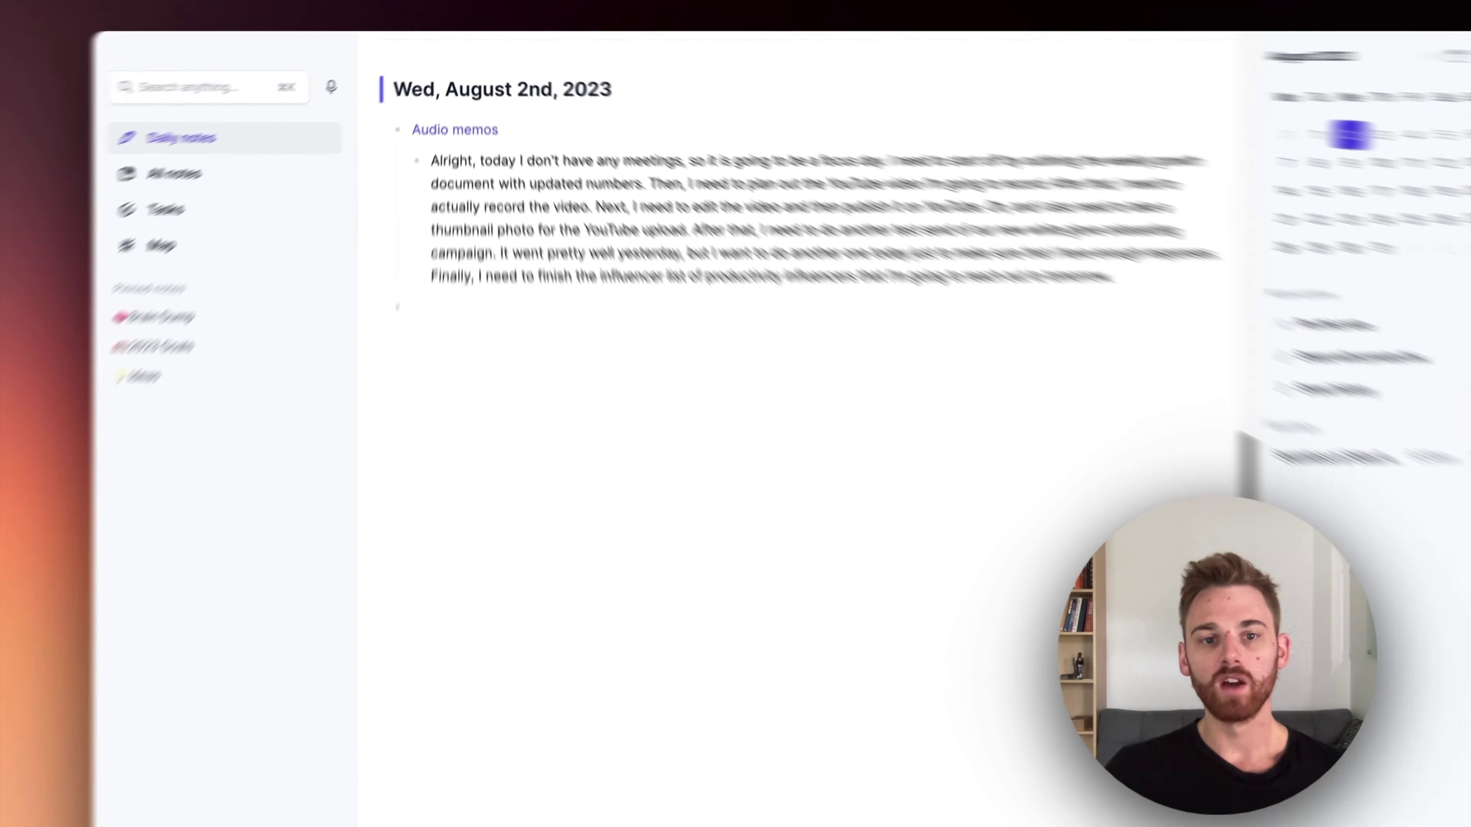
Run the 'Key takeaways + action items' AI prompt on the whole memo transcript.
{"action": "key", "text": "super+a"}
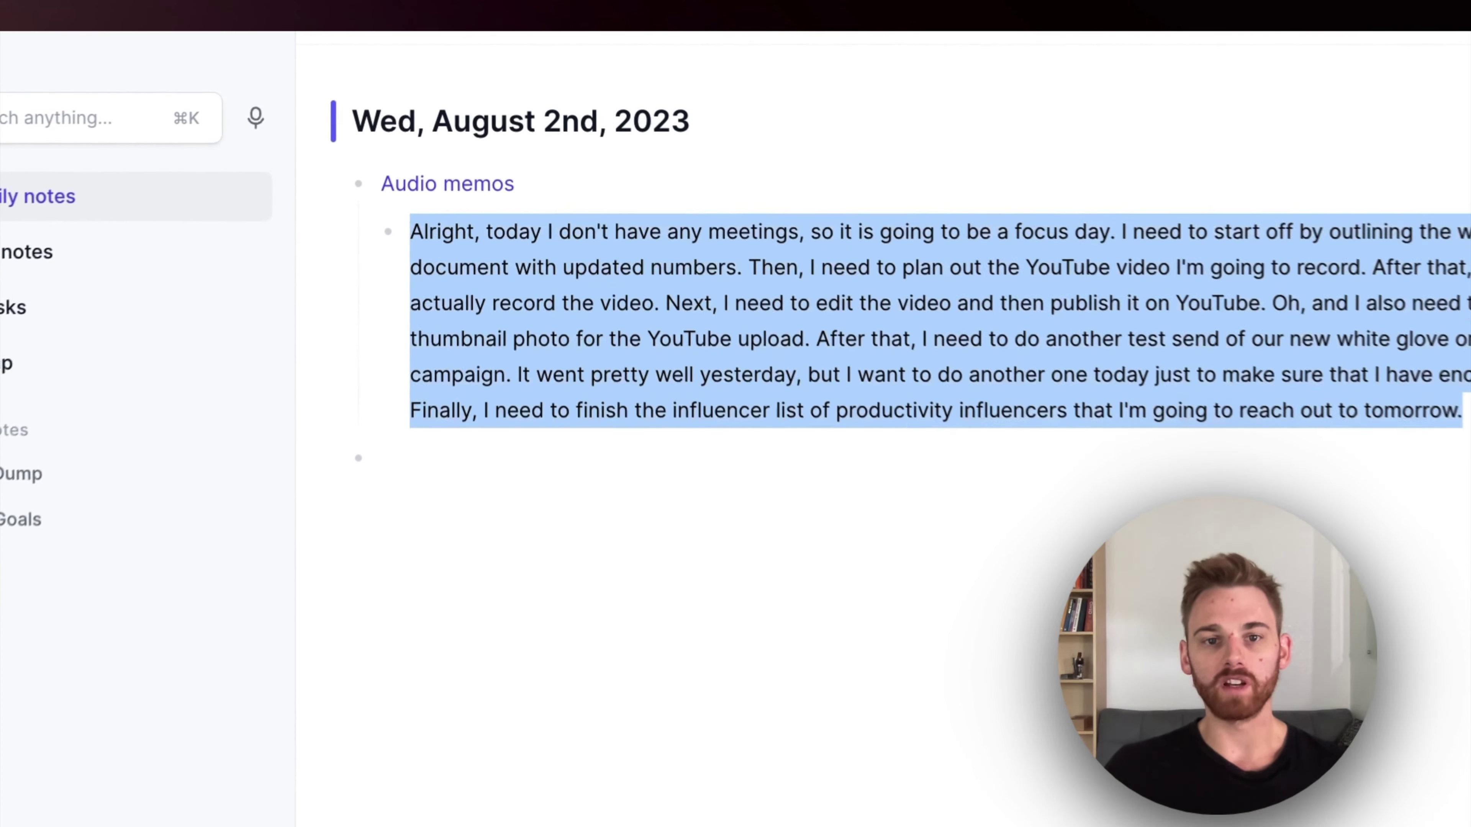
{"action": "key", "text": "super+j"}
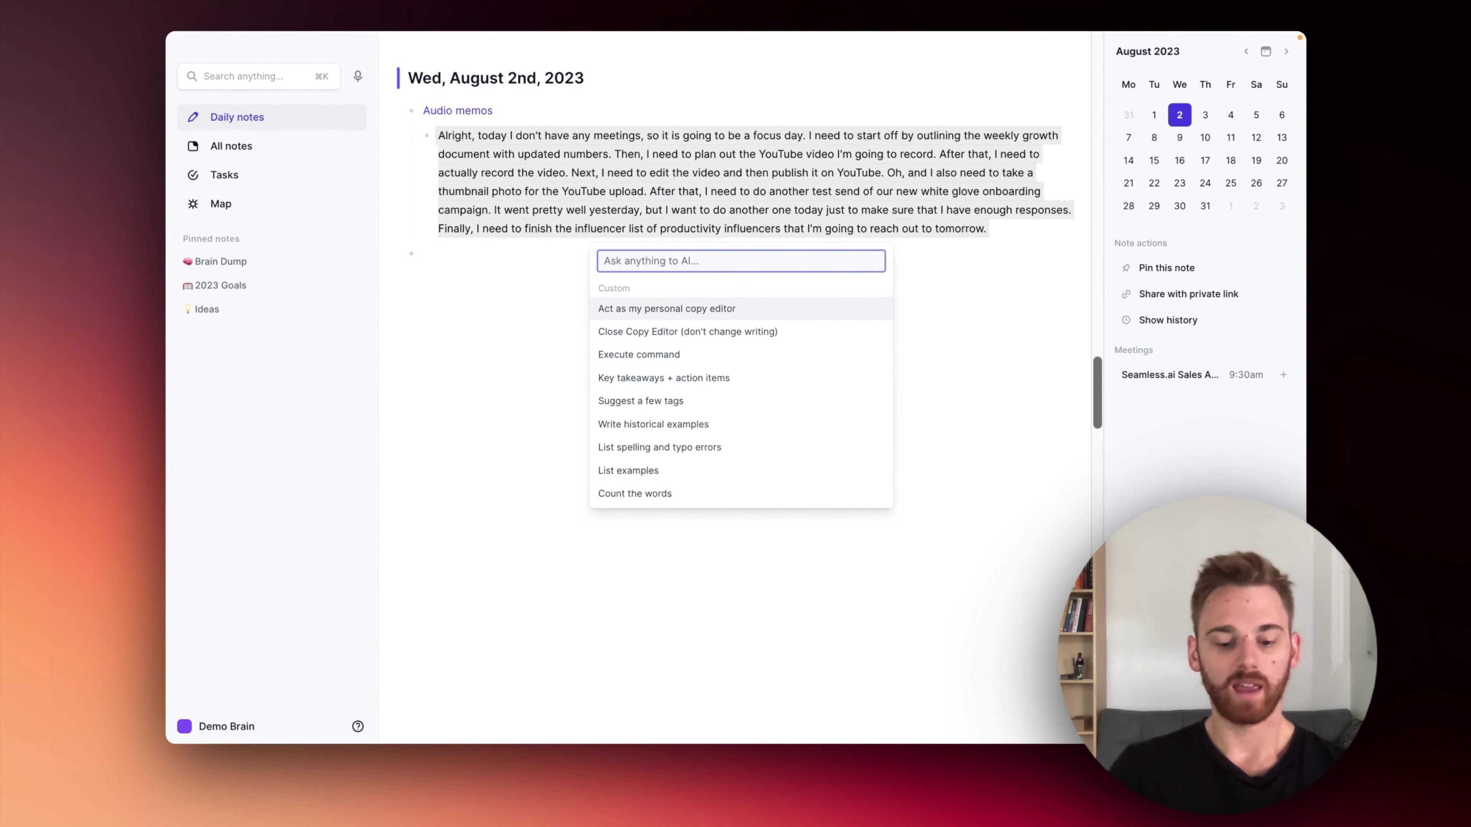
{"action": "type", "text": "key"}
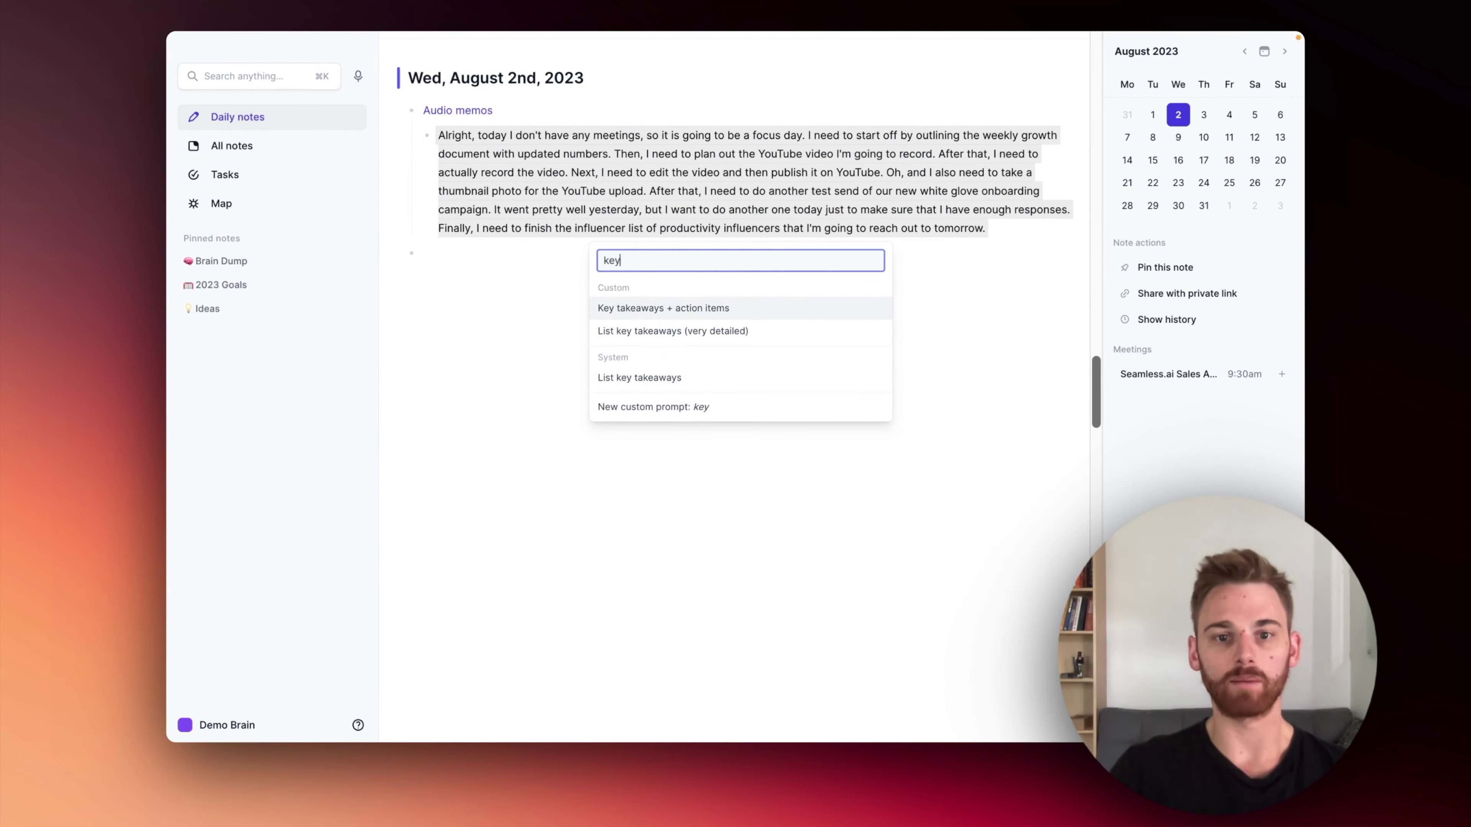
{"action": "key", "text": "Down"}
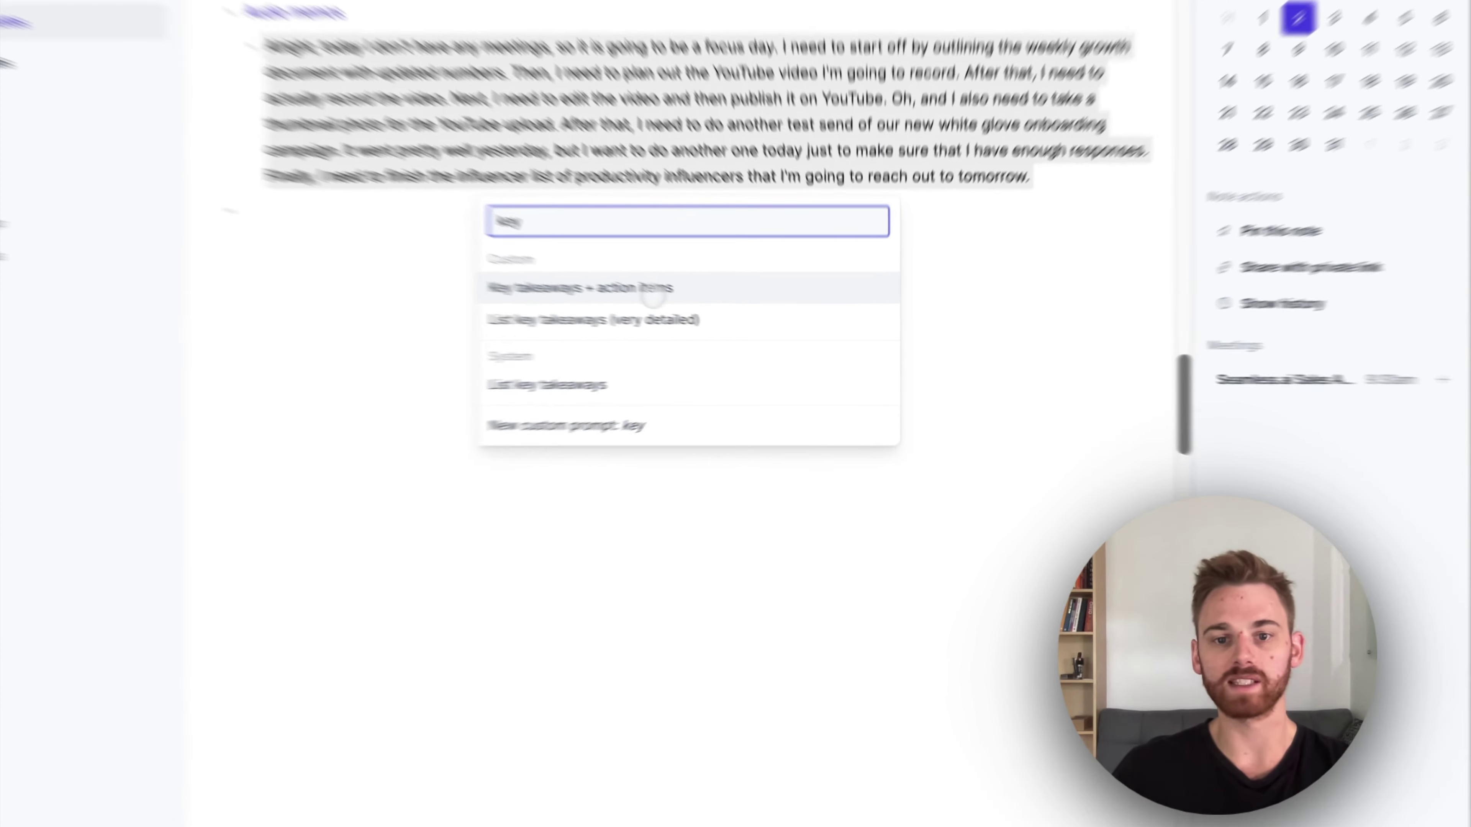
{"action": "left_click", "coordinate": [652, 298]}
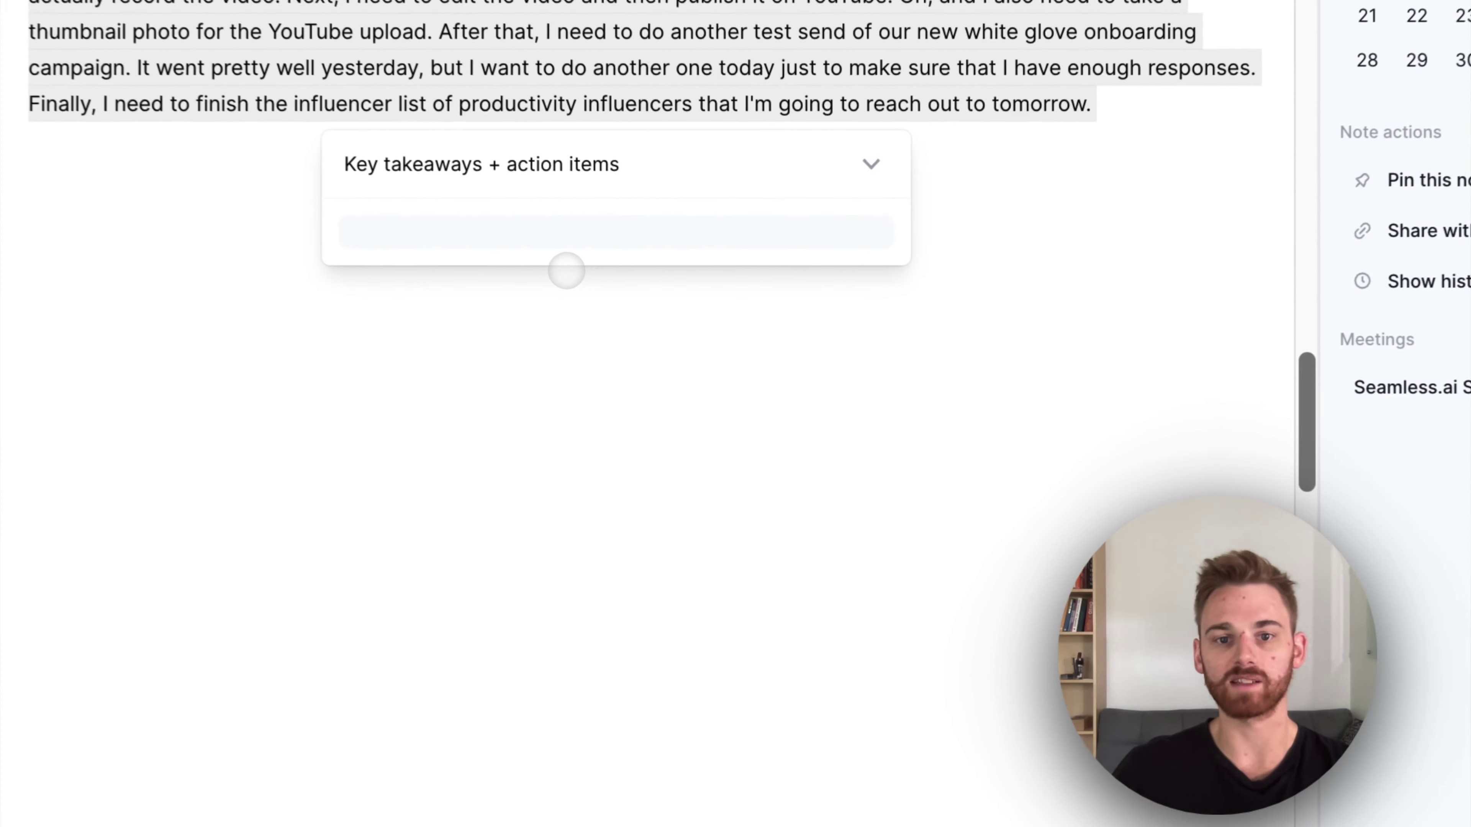
Expand the prompt text and scroll down to review the takeaways and eight-item checklist.
{"action": "left_click", "coordinate": [869, 158]}
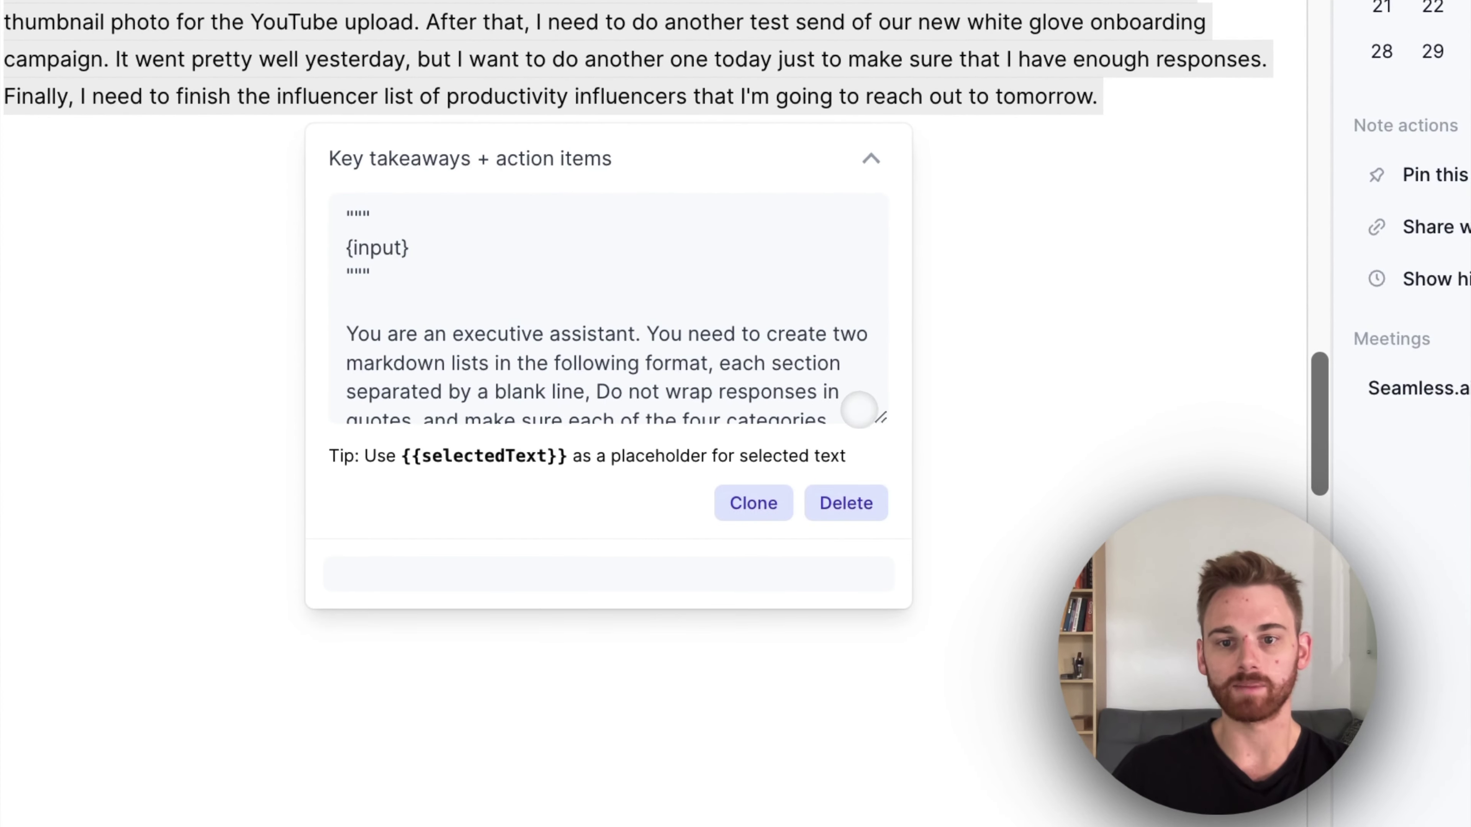
{"action": "left_click_drag", "start_coordinate": [880, 417], "coordinate": [792, 604]}
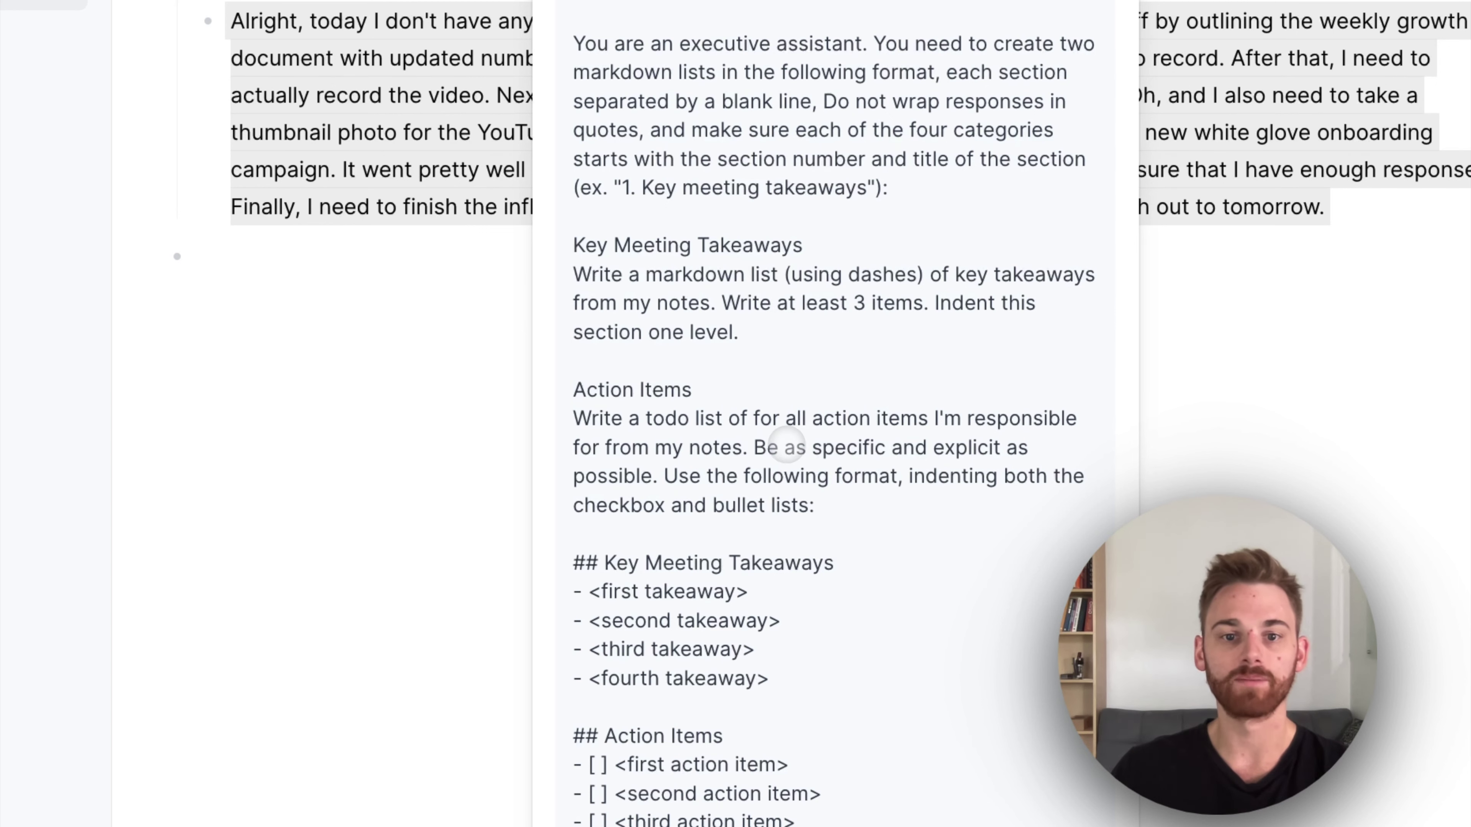
{"action": "scroll", "coordinate": [786, 443], "scroll_direction": "down", "scroll_amount": 3}
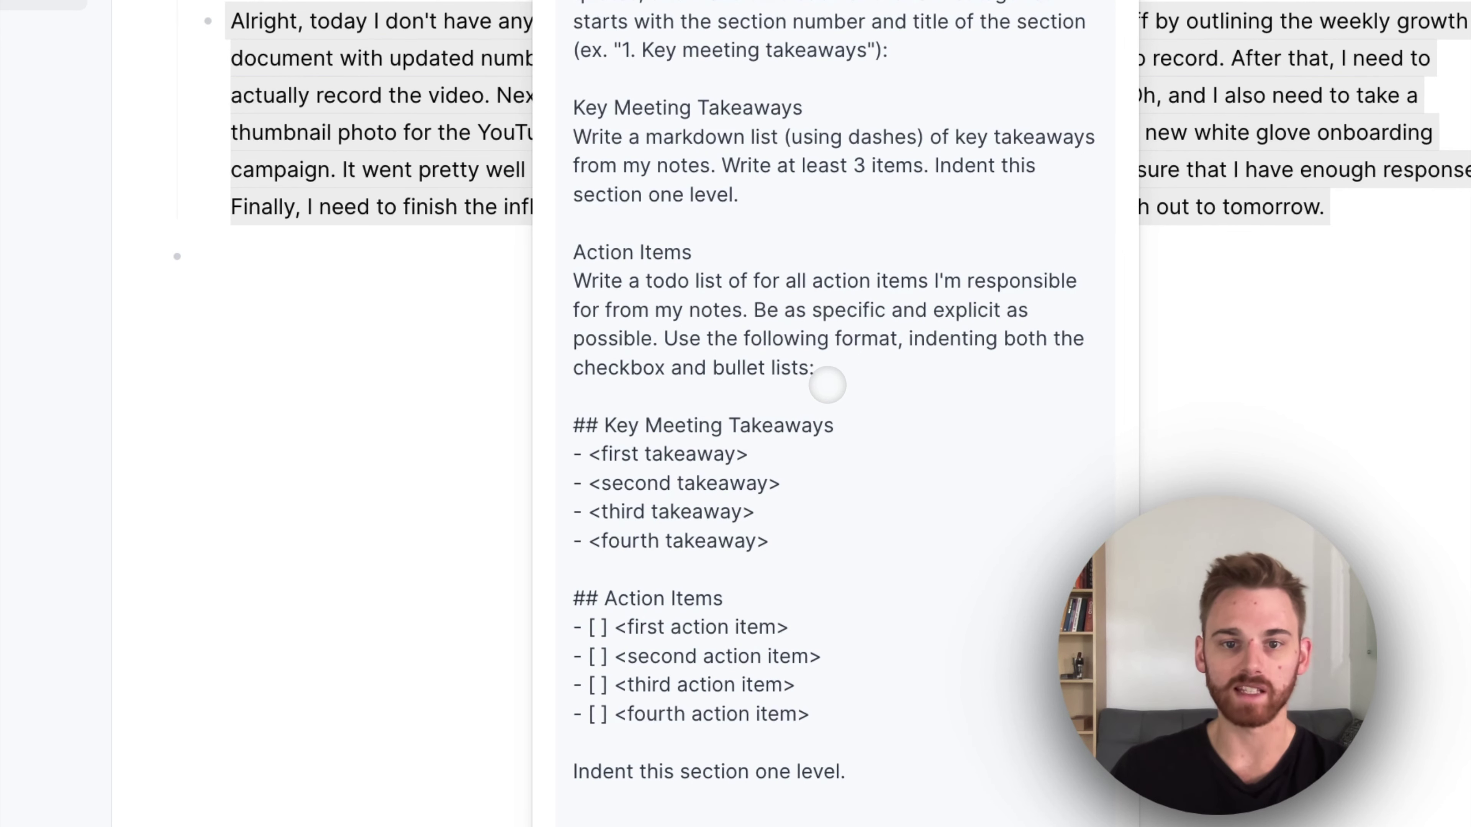
{"action": "scroll", "coordinate": [827, 385], "scroll_direction": "down", "scroll_amount": 7}
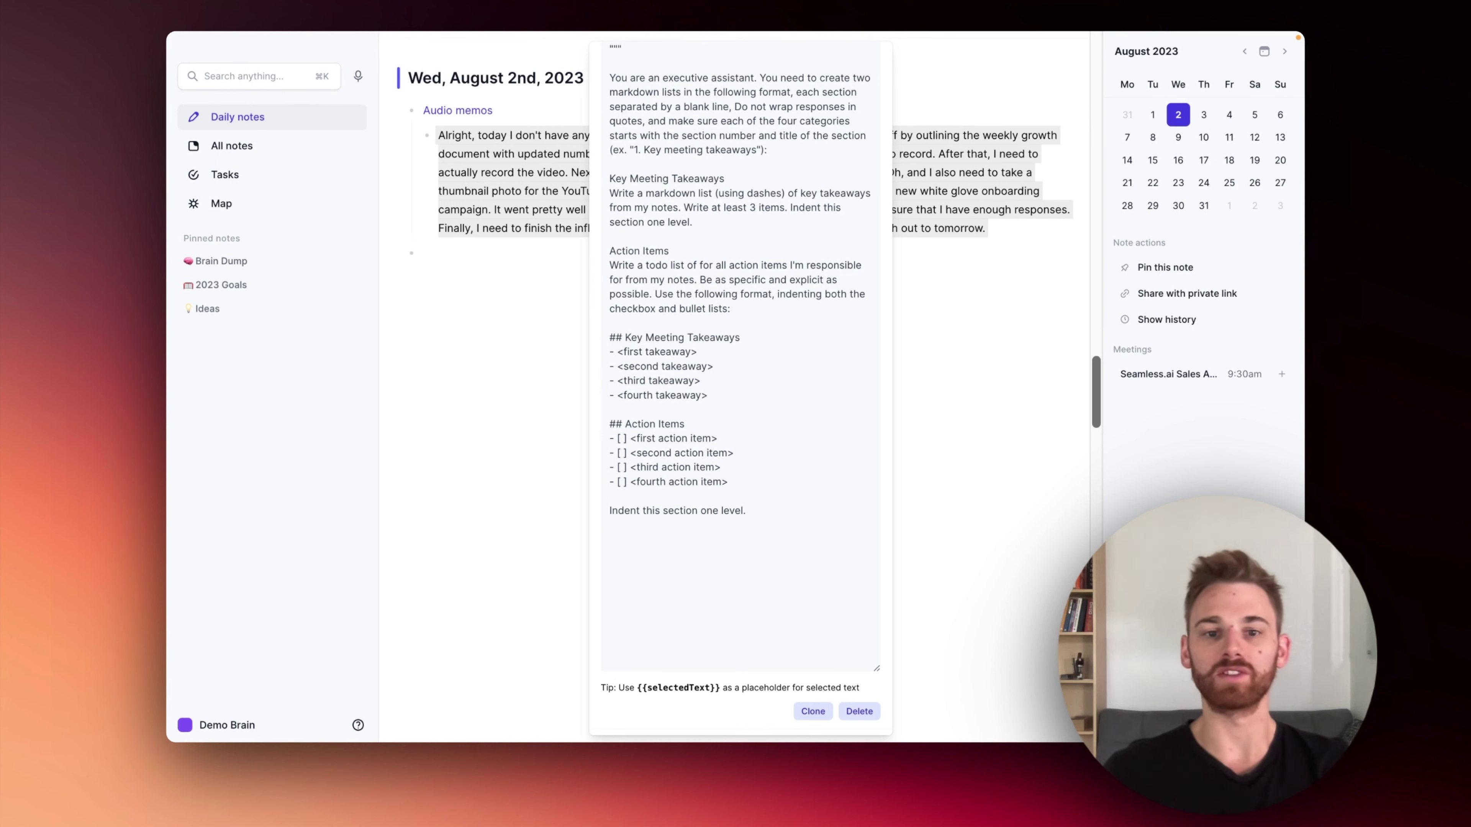
{"action": "scroll", "coordinate": [681, 501], "scroll_direction": "down", "scroll_amount": 3}
{"action": "scroll", "coordinate": [682, 501], "scroll_direction": "up", "scroll_amount": 5}
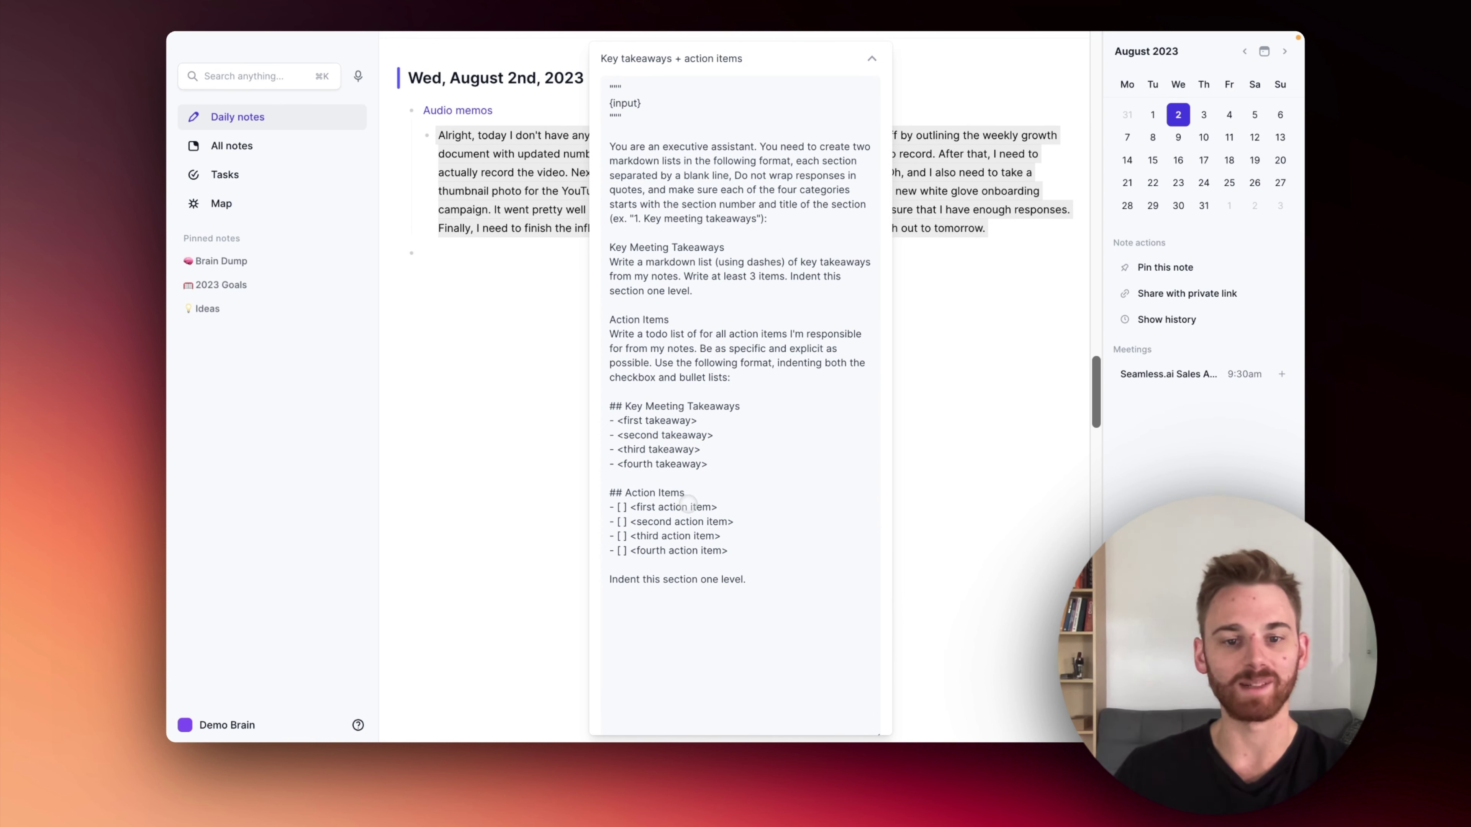
{"action": "scroll", "coordinate": [688, 502], "scroll_direction": "down", "scroll_amount": 10}
{"action": "scroll", "coordinate": [689, 504], "scroll_direction": "down", "scroll_amount": 3}
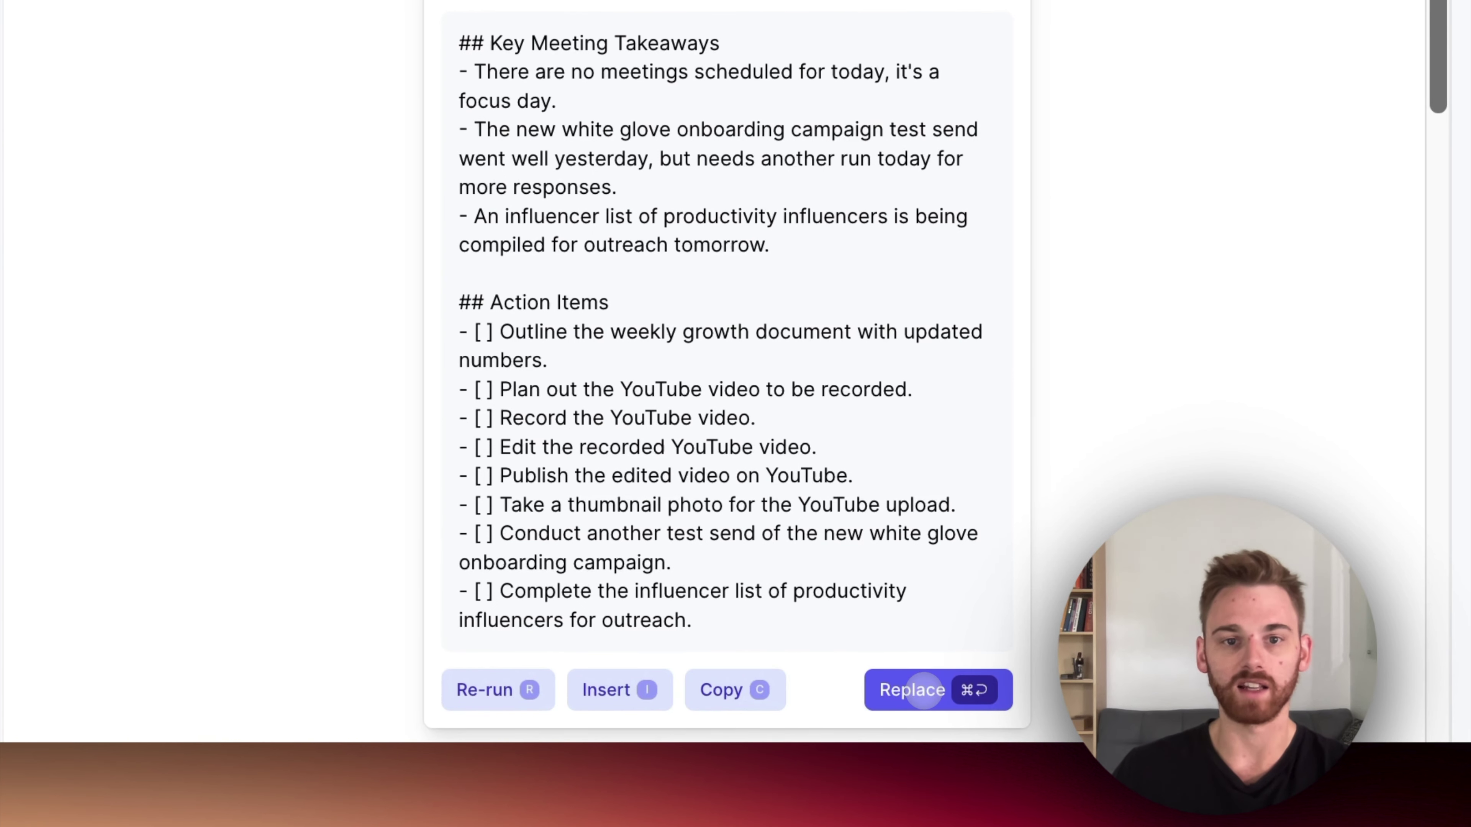
Replace the transcript with the generated Key Meeting Takeaways and Action Items checklist.
{"action": "left_click", "coordinate": [925, 689]}
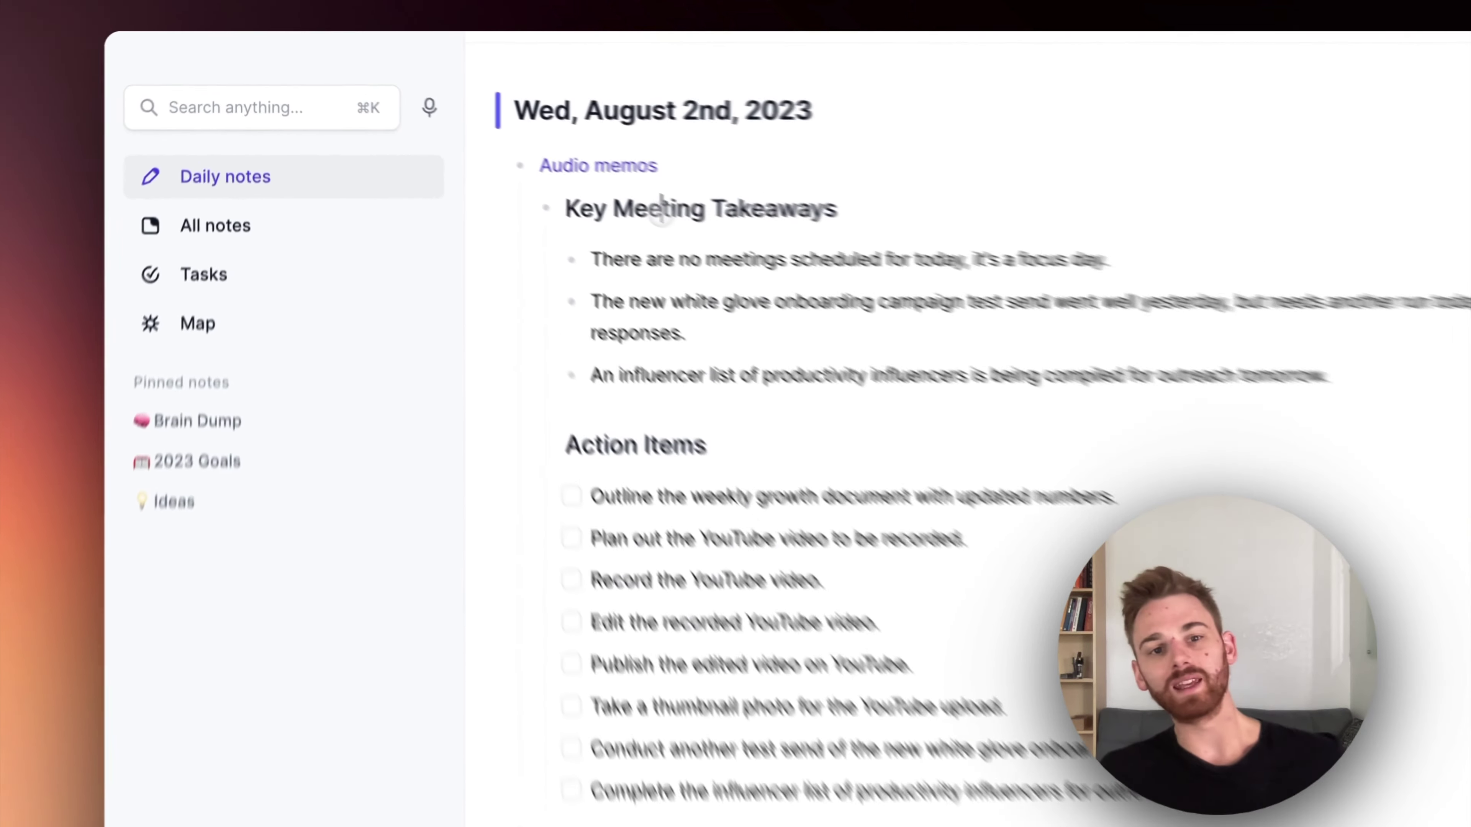
{"action": "double_click", "coordinate": [661, 209]}
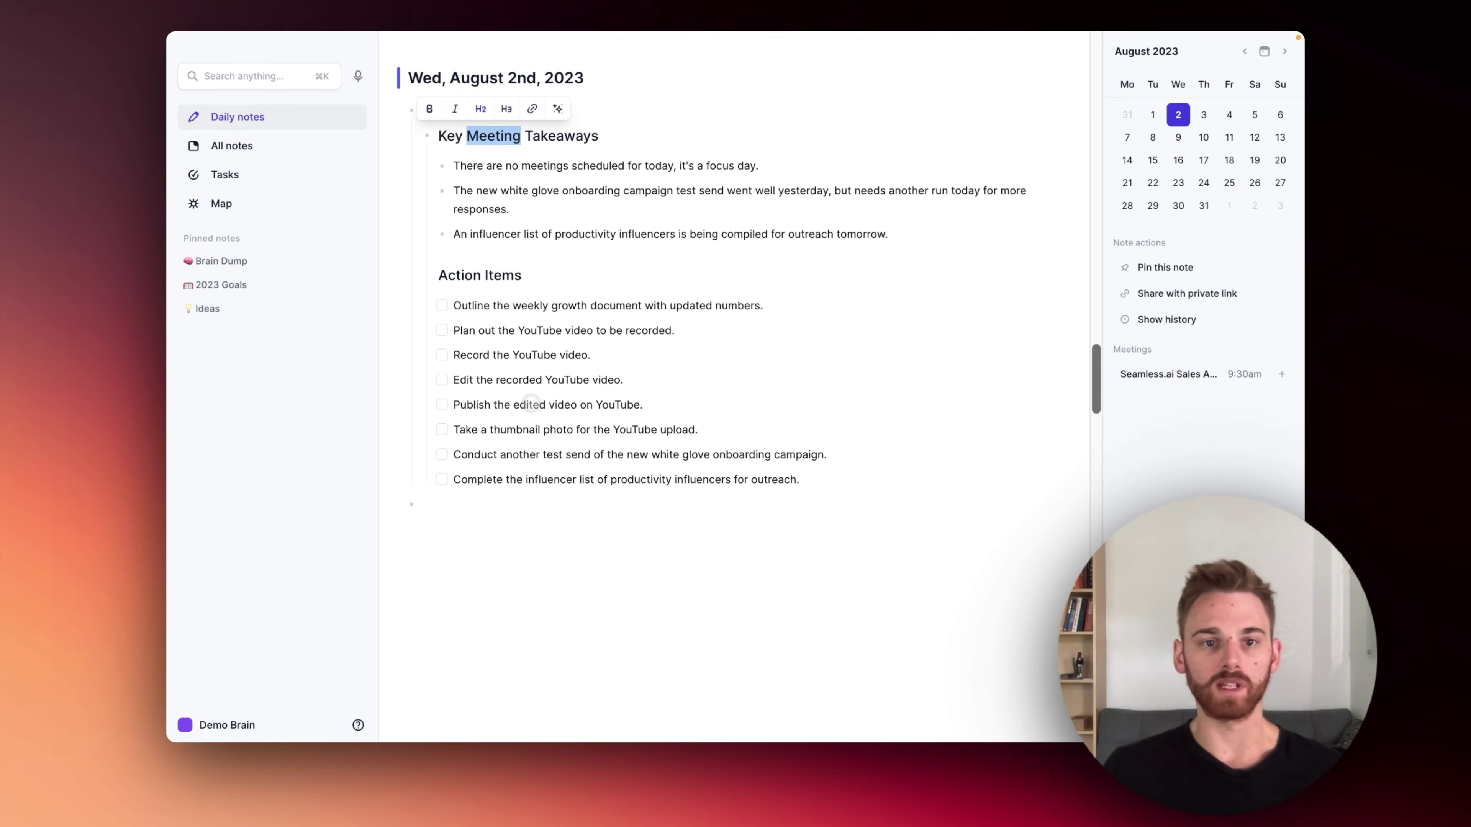
{"action": "left_click", "coordinate": [617, 189]}
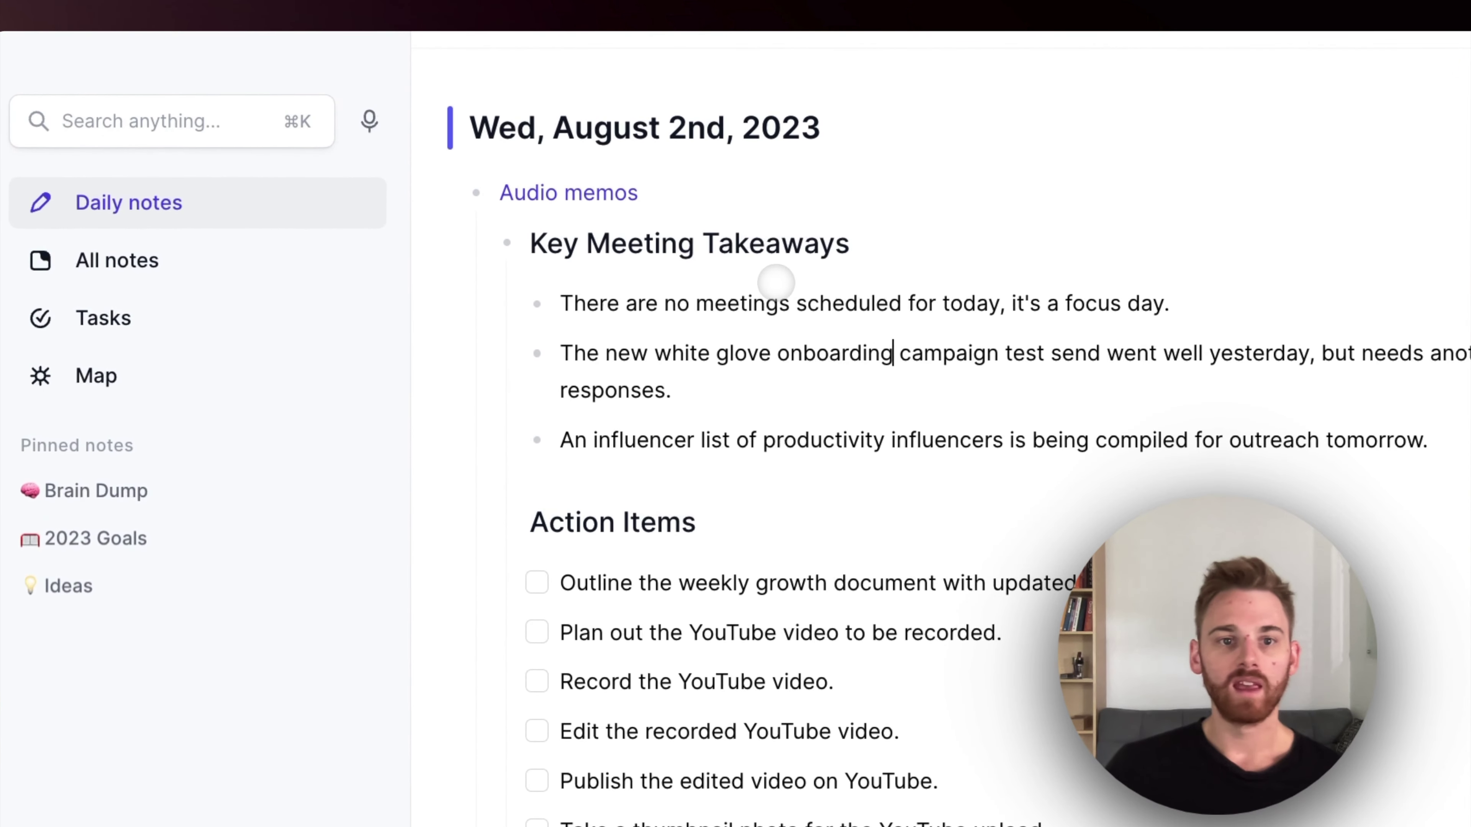
Delete the Audio memos link line and outdent the takeaways beneath it.
{"action": "mouse_move", "coordinate": [588, 181]}
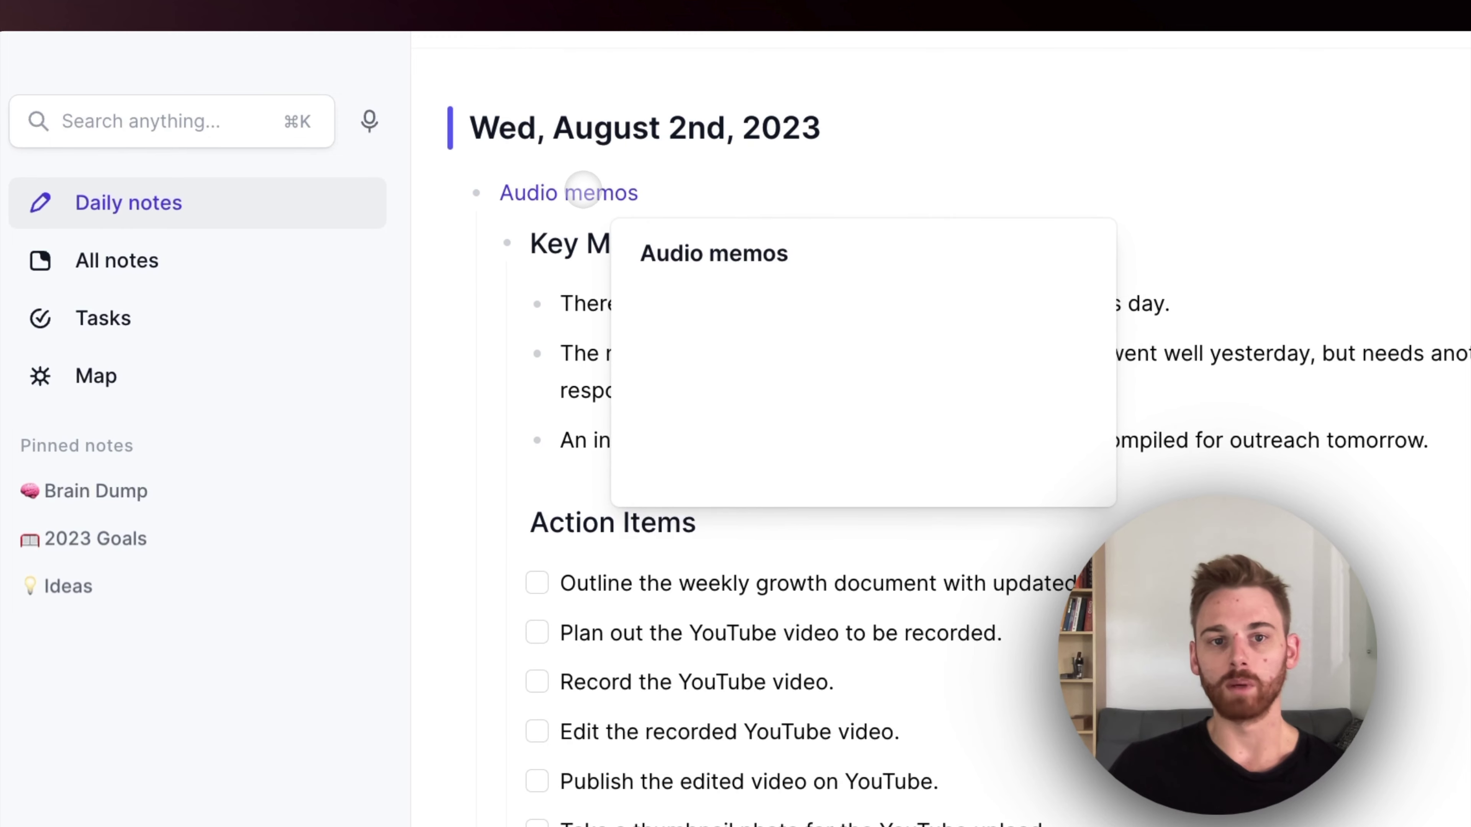
{"action": "triple_click", "coordinate": [692, 196]}
{"action": "key", "text": "BackSpace"}
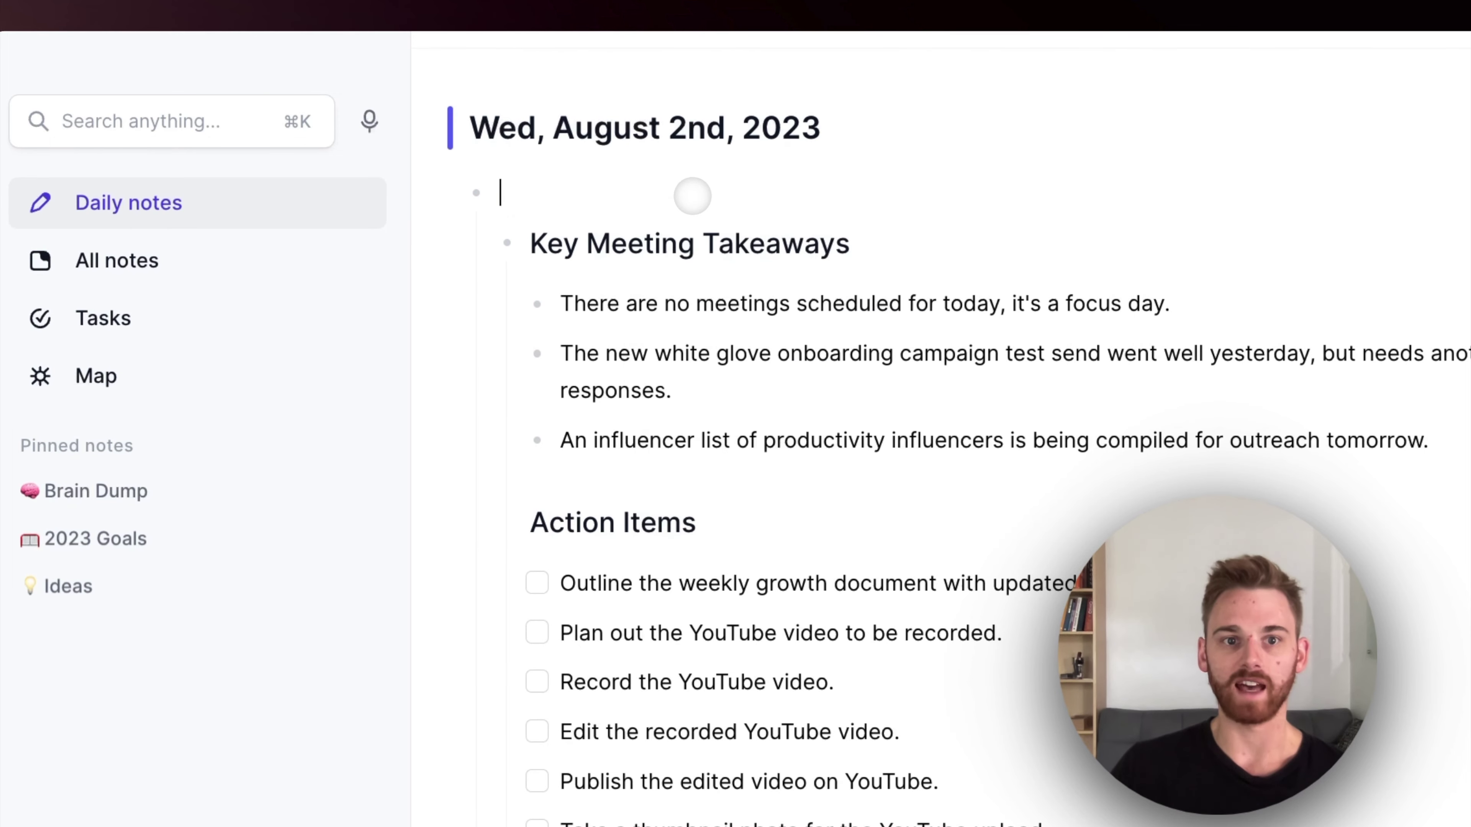
{"action": "key", "text": "BackSpace"}
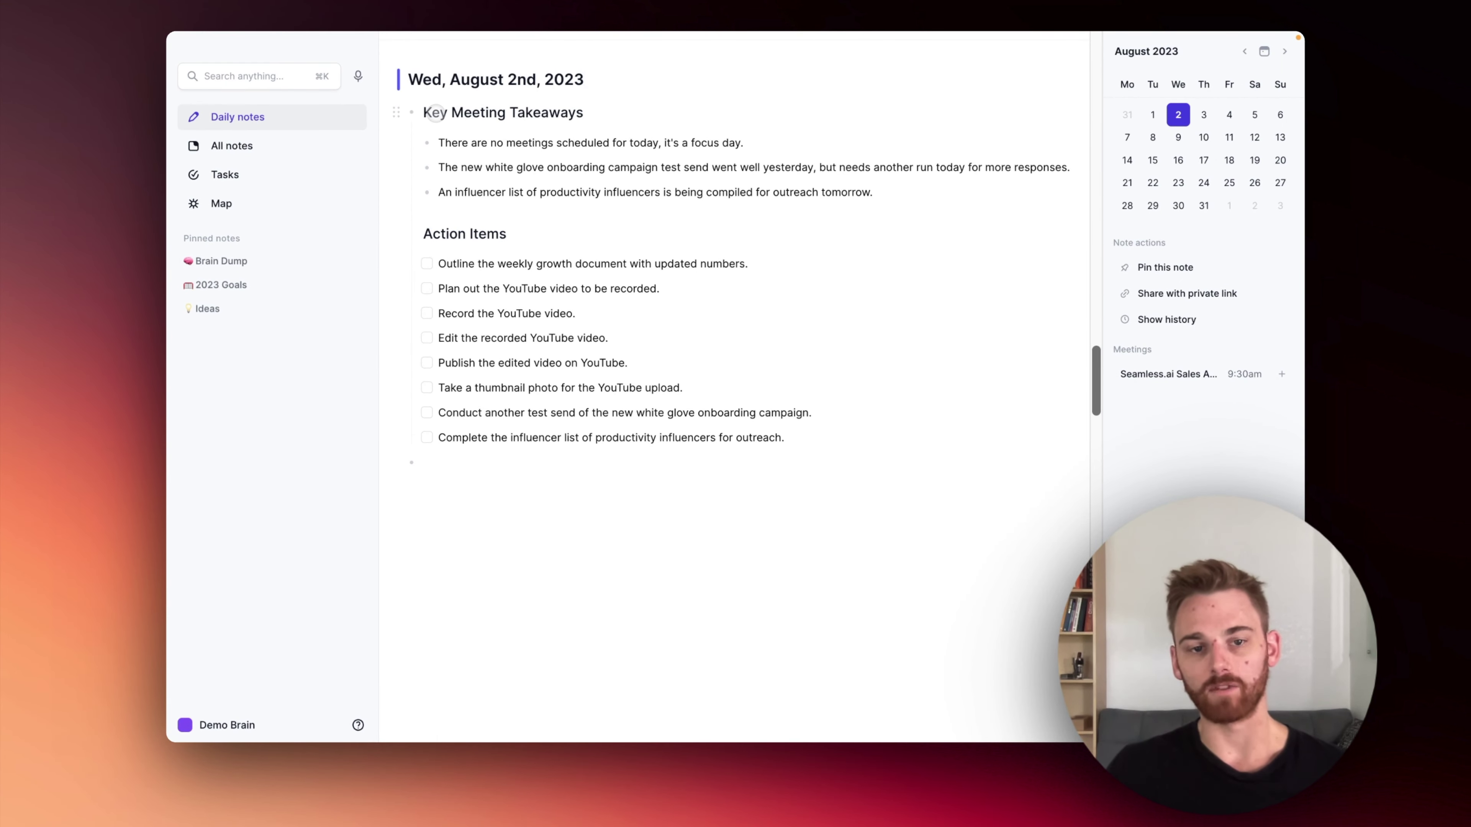
Collapse the Key Meeting Takeaways section so only its heading shows.
{"action": "left_click_drag", "start_coordinate": [498, 137], "coordinate": [709, 137]}
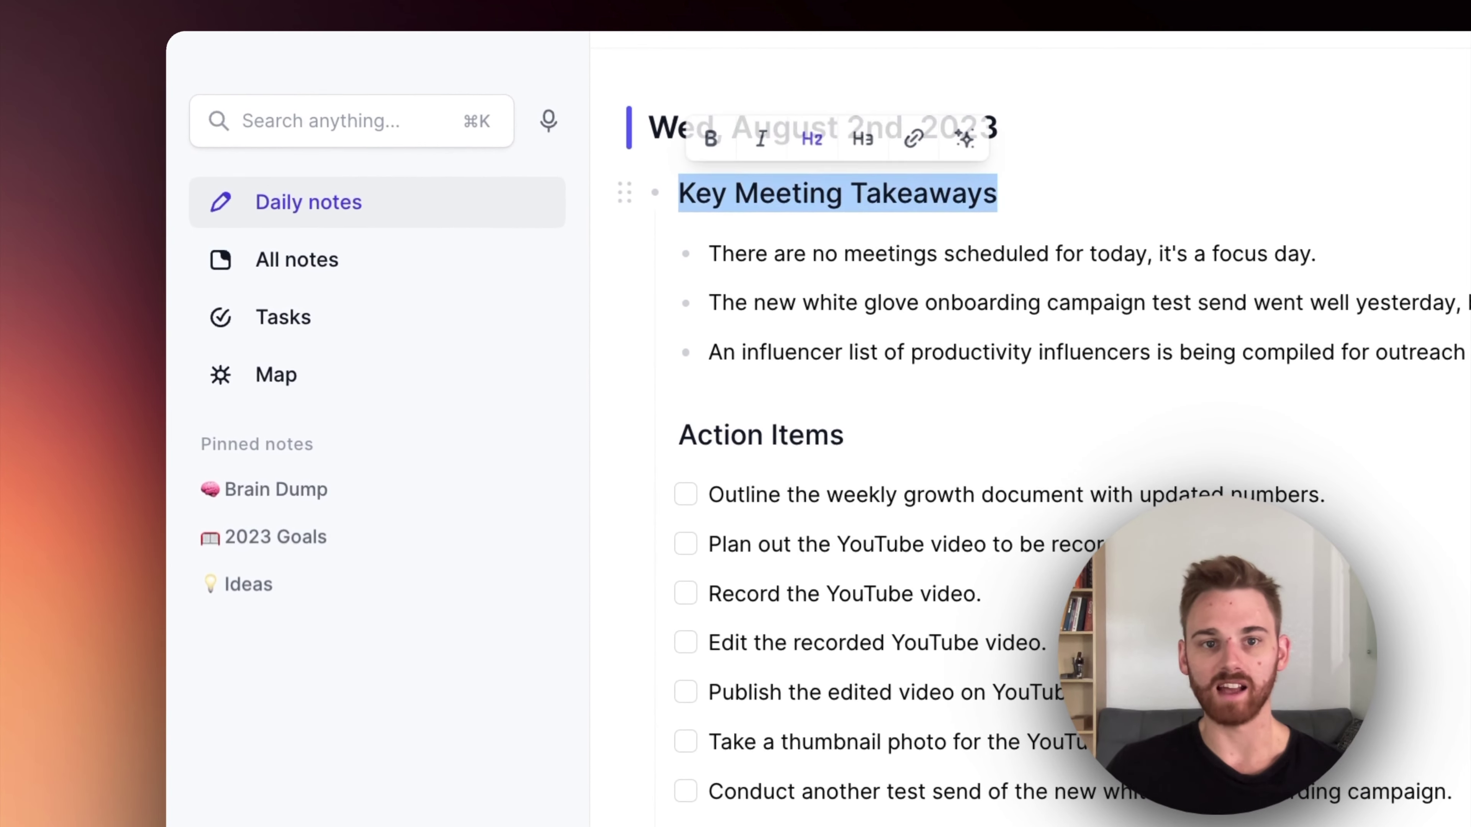
{"action": "left_click", "coordinate": [663, 195]}
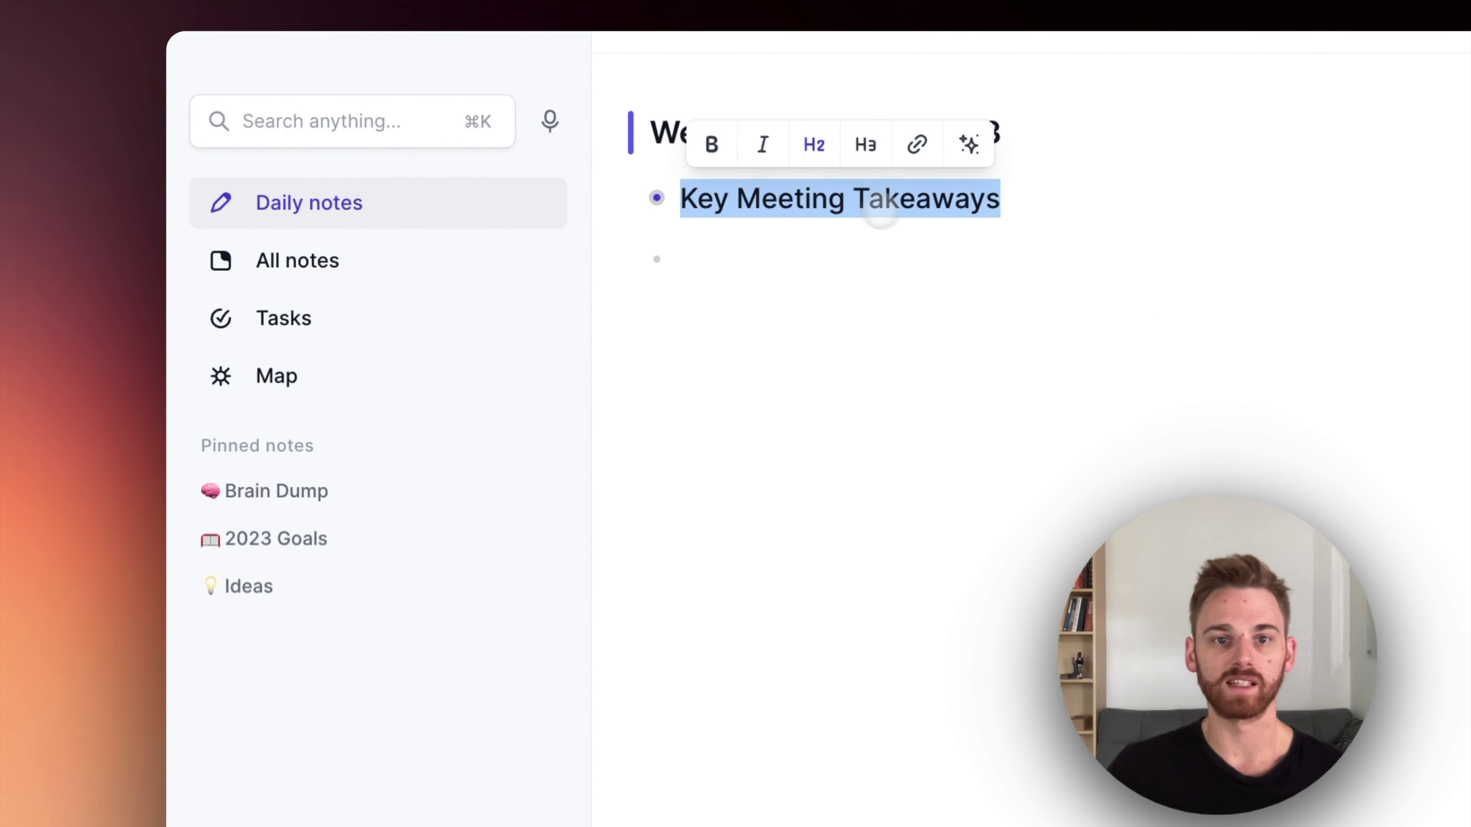
{"action": "left_click", "coordinate": [959, 257]}
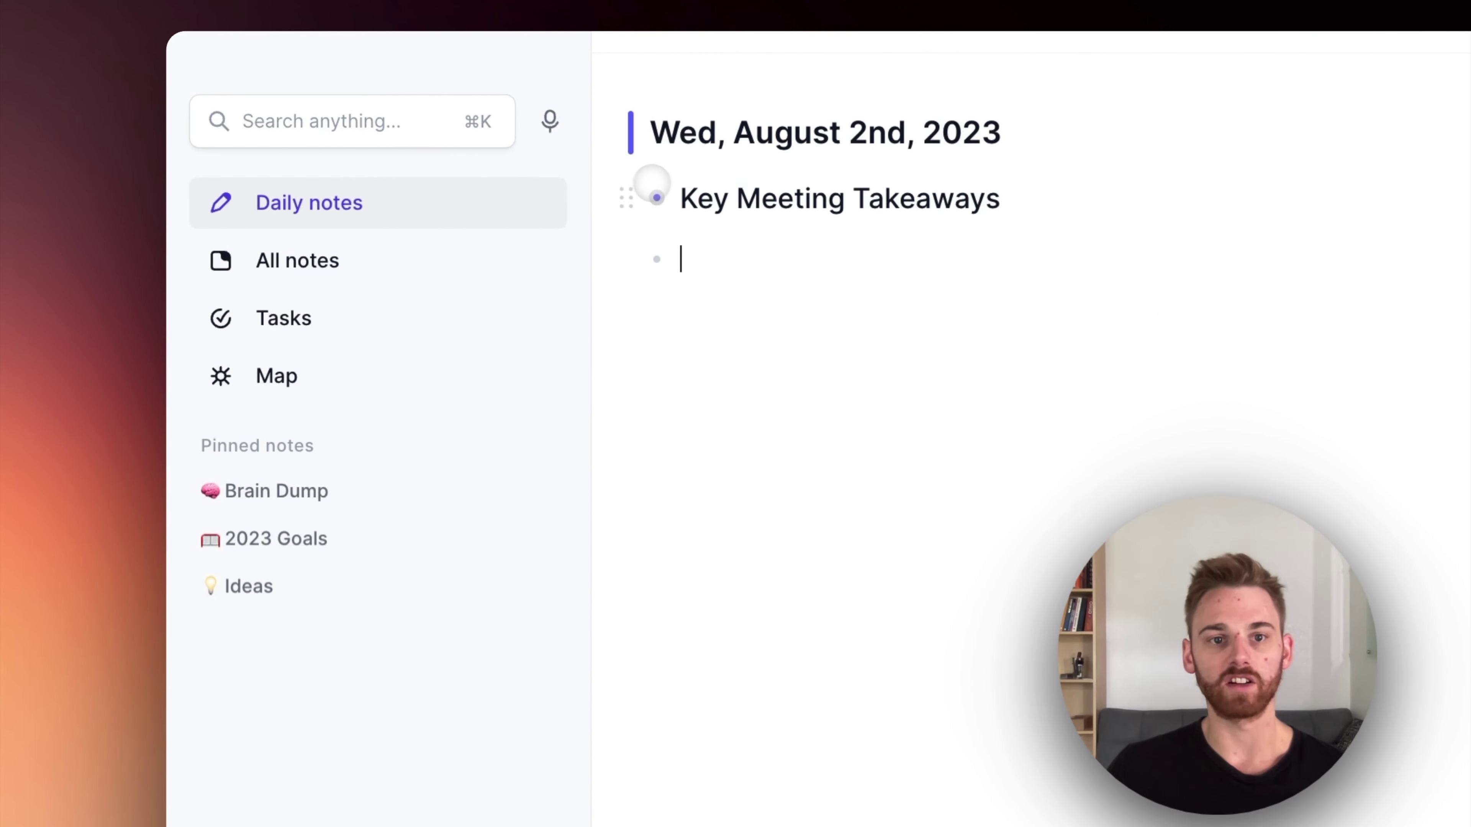
{"action": "left_click", "coordinate": [654, 195]}
{"action": "left_click", "coordinate": [653, 195]}
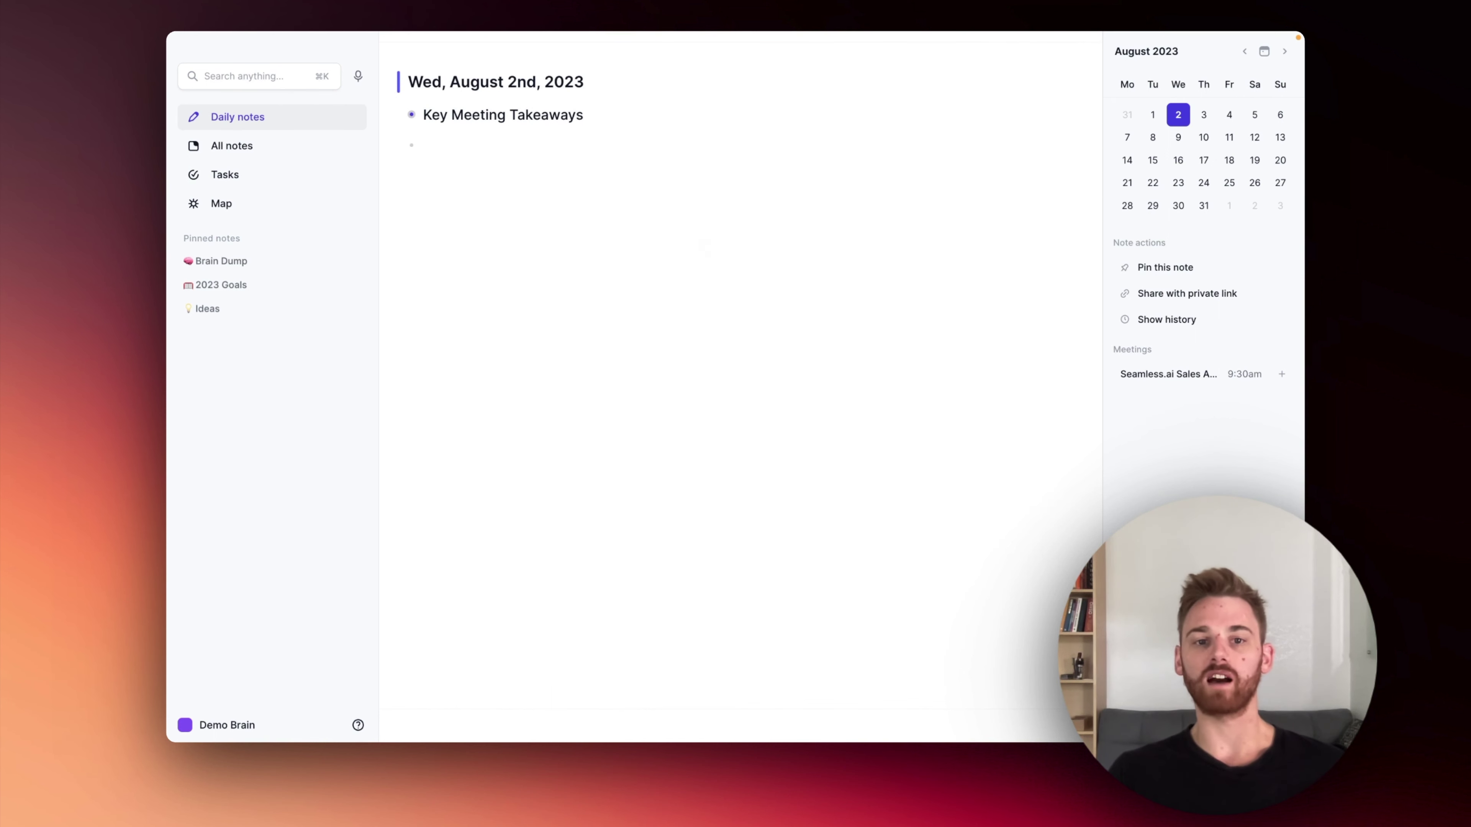
Start a new voice memo recording for today's daily note.
{"action": "scroll", "coordinate": [712, 243], "scroll_direction": "down", "scroll_amount": 1}
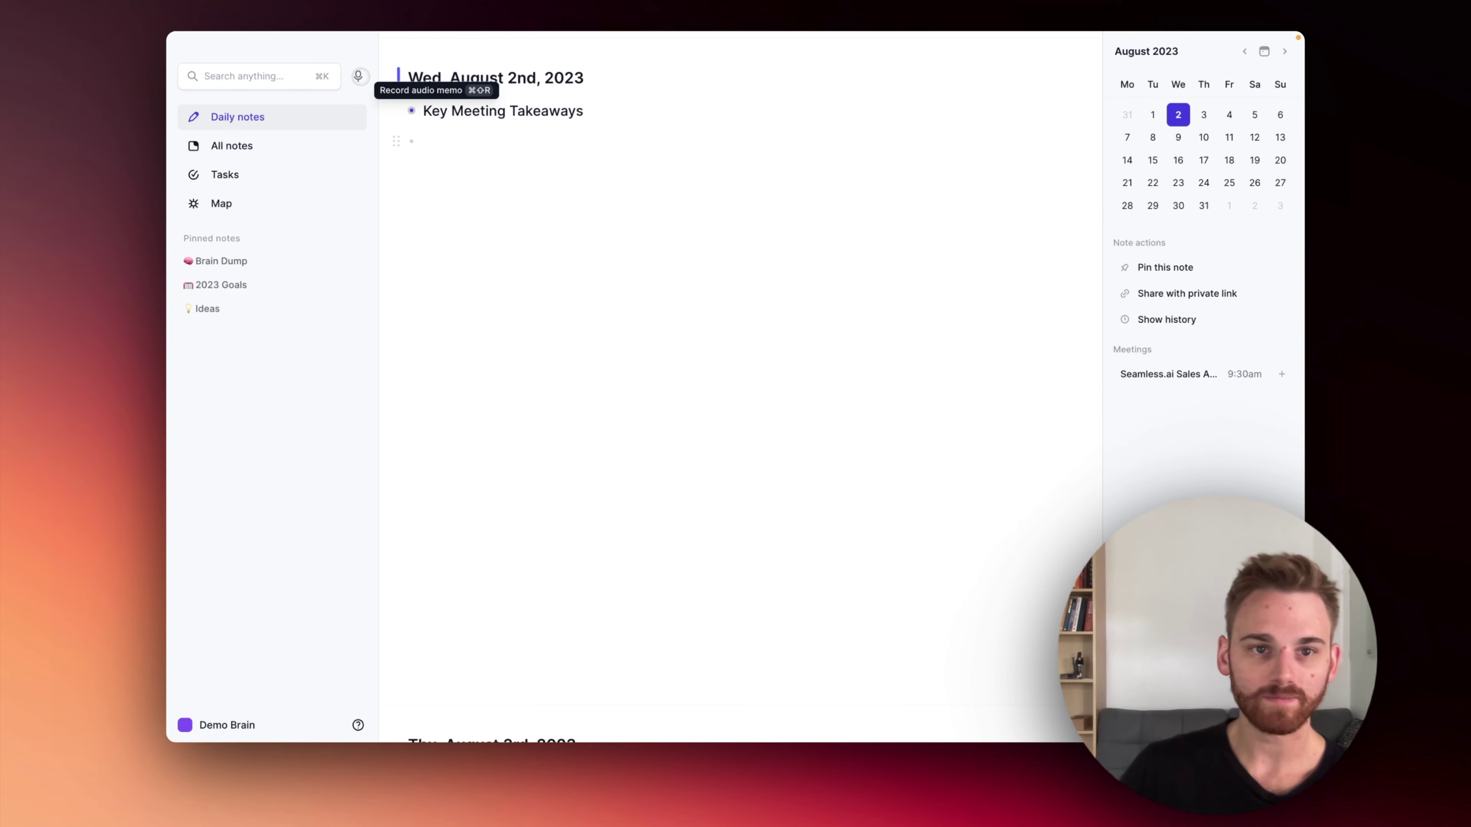
{"action": "left_click", "coordinate": [358, 76]}
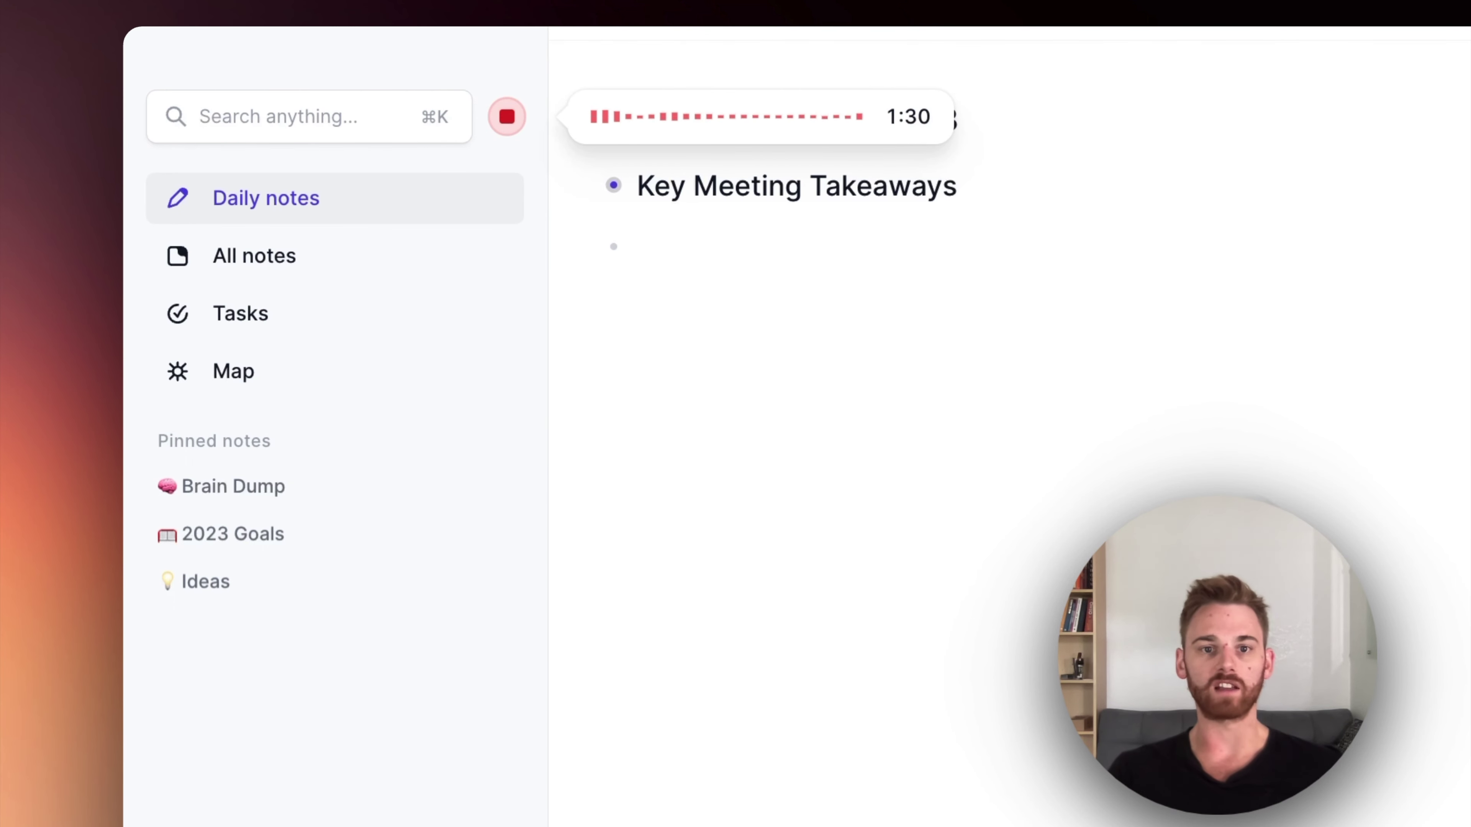
Stop the recording, select every transcribed memo paragraph, and bring up Ask AI.
{"action": "left_click", "coordinate": [507, 116]}
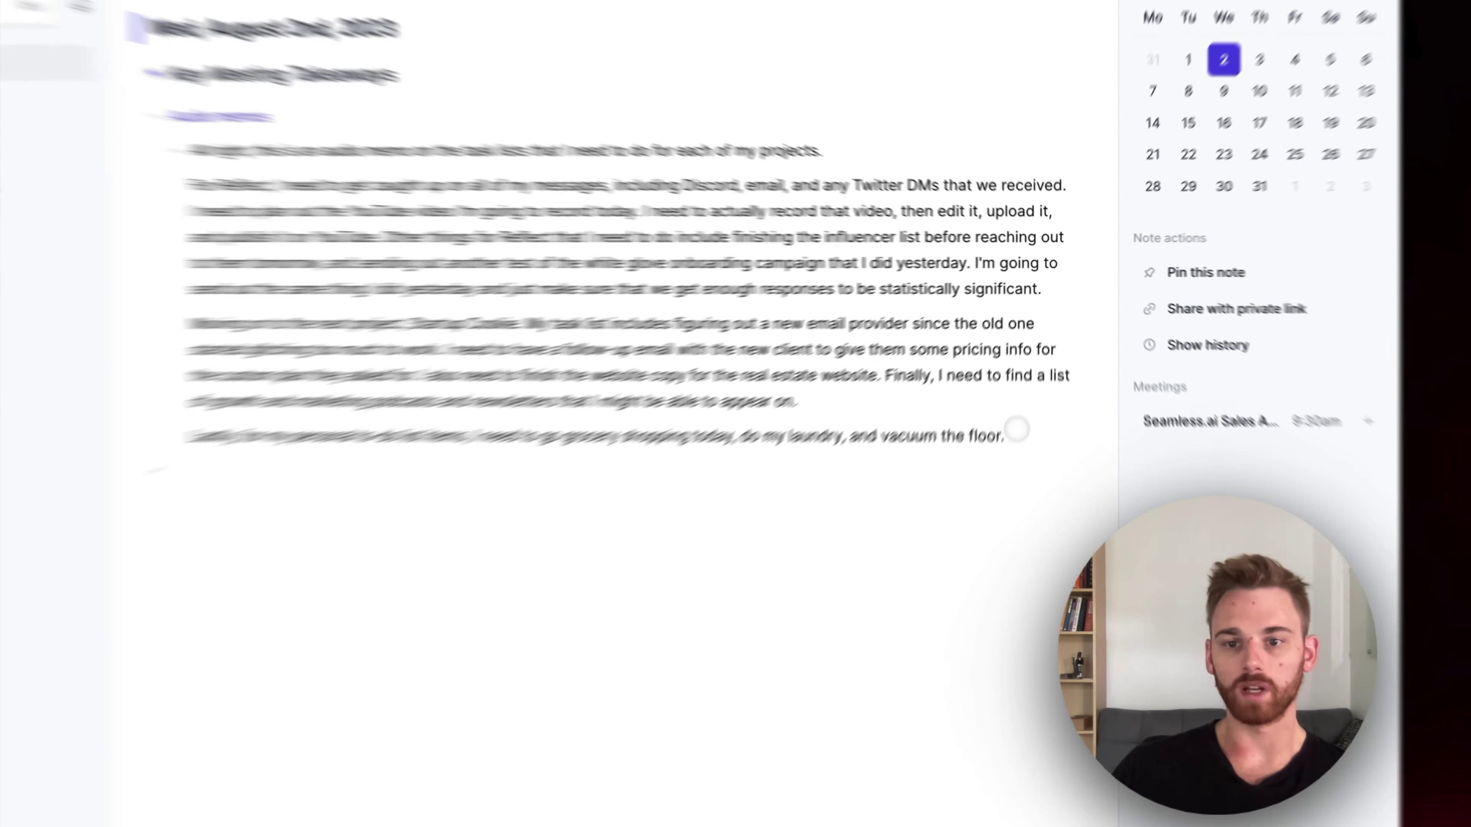
{"action": "left_click_drag", "start_coordinate": [1036, 366], "coordinate": [452, 158]}
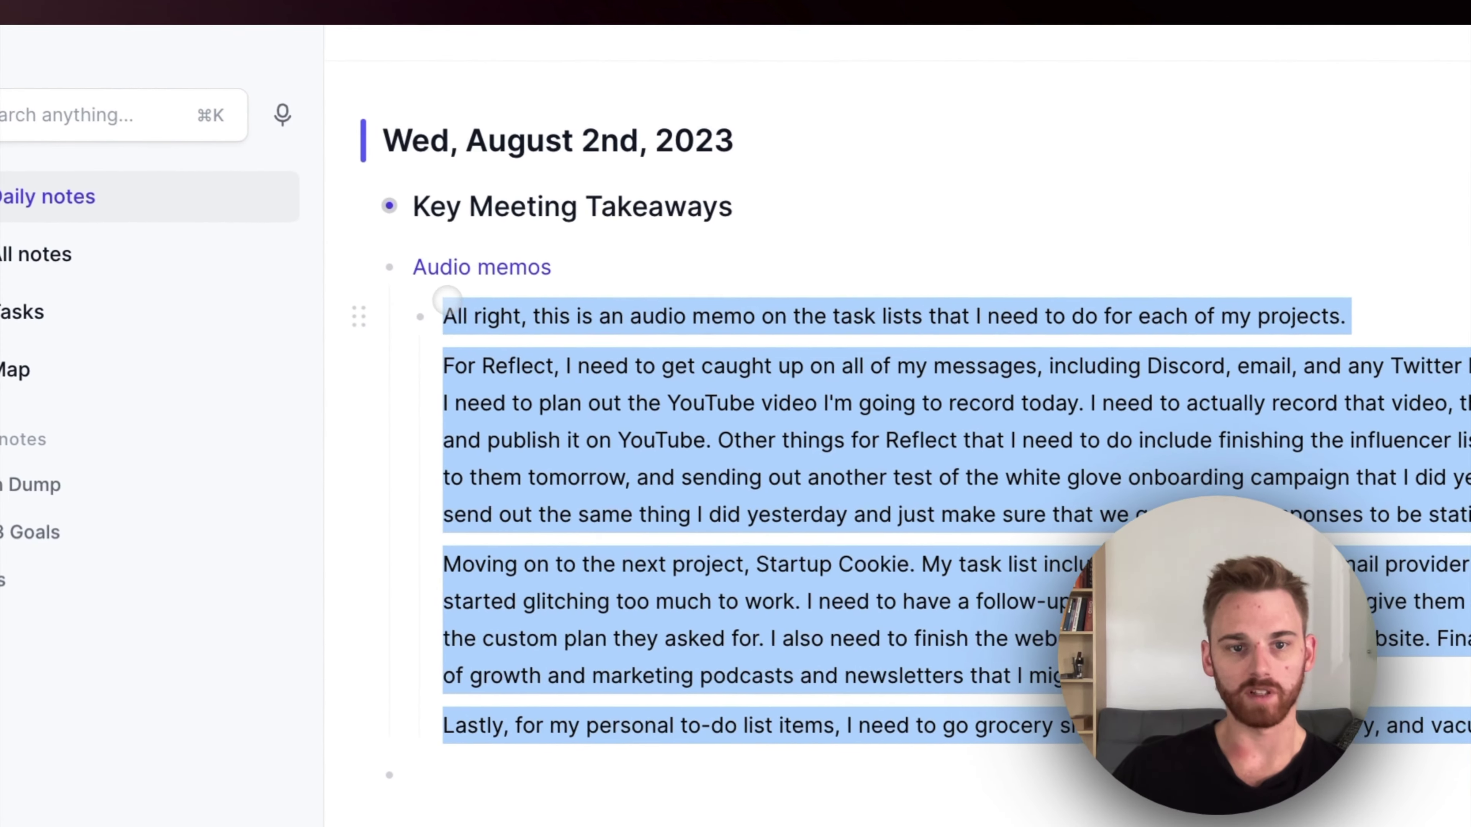
{"action": "key", "text": "super+j"}
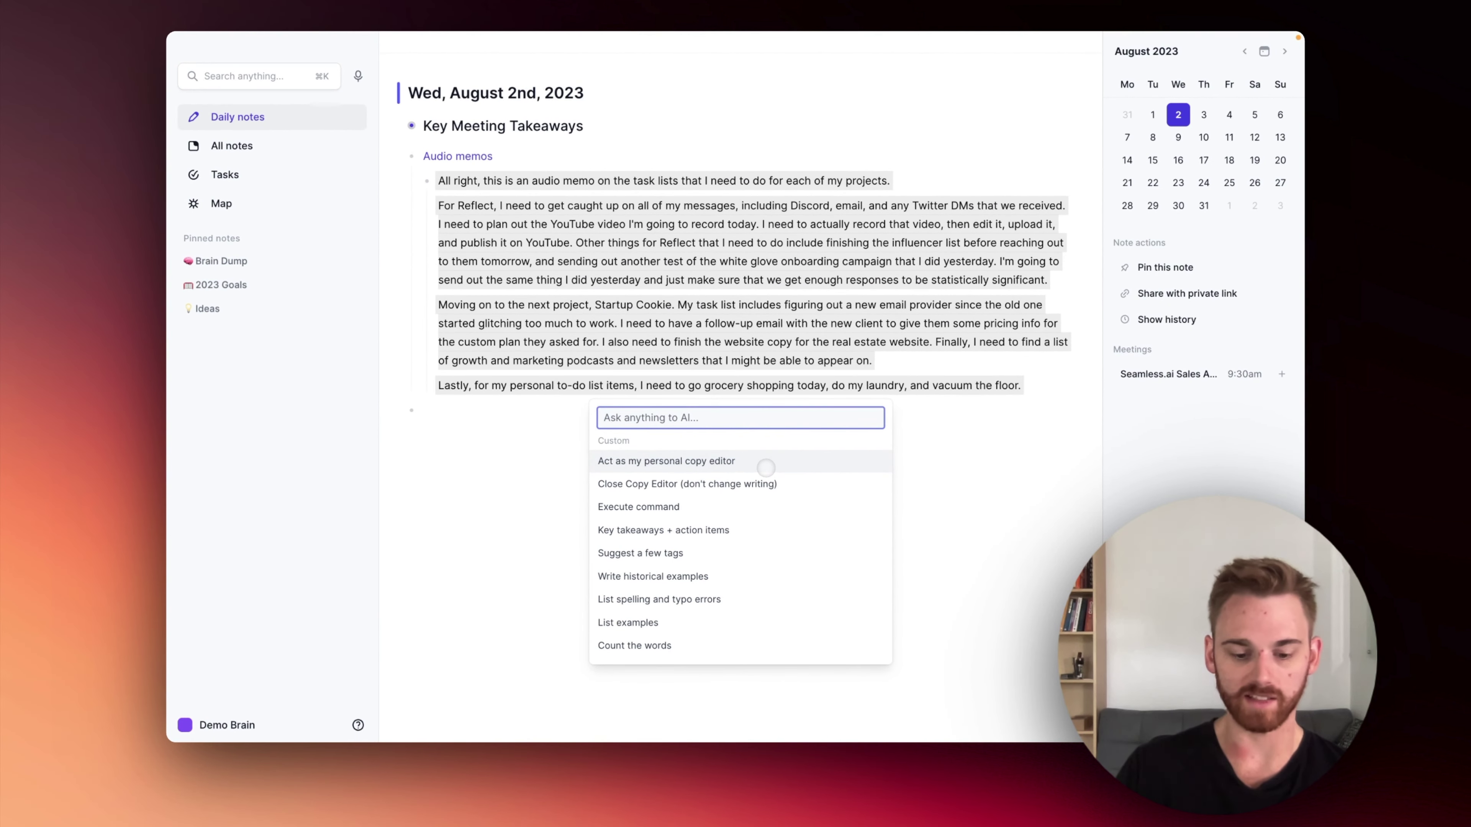
Search 'proj' and choose the 'List action items for each project' prompt.
{"action": "type", "text": "proj"}
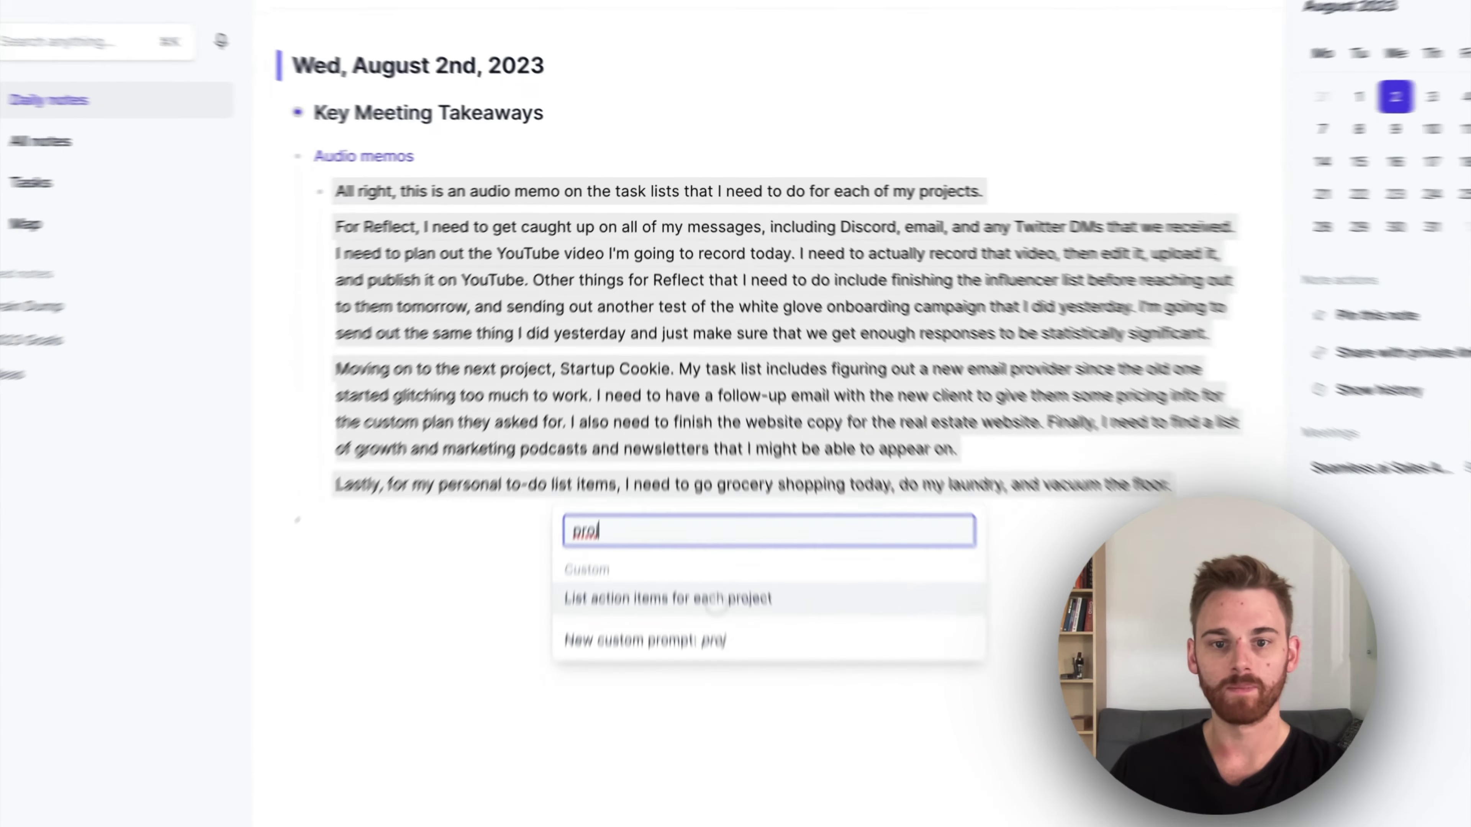
{"action": "key", "text": "Return"}
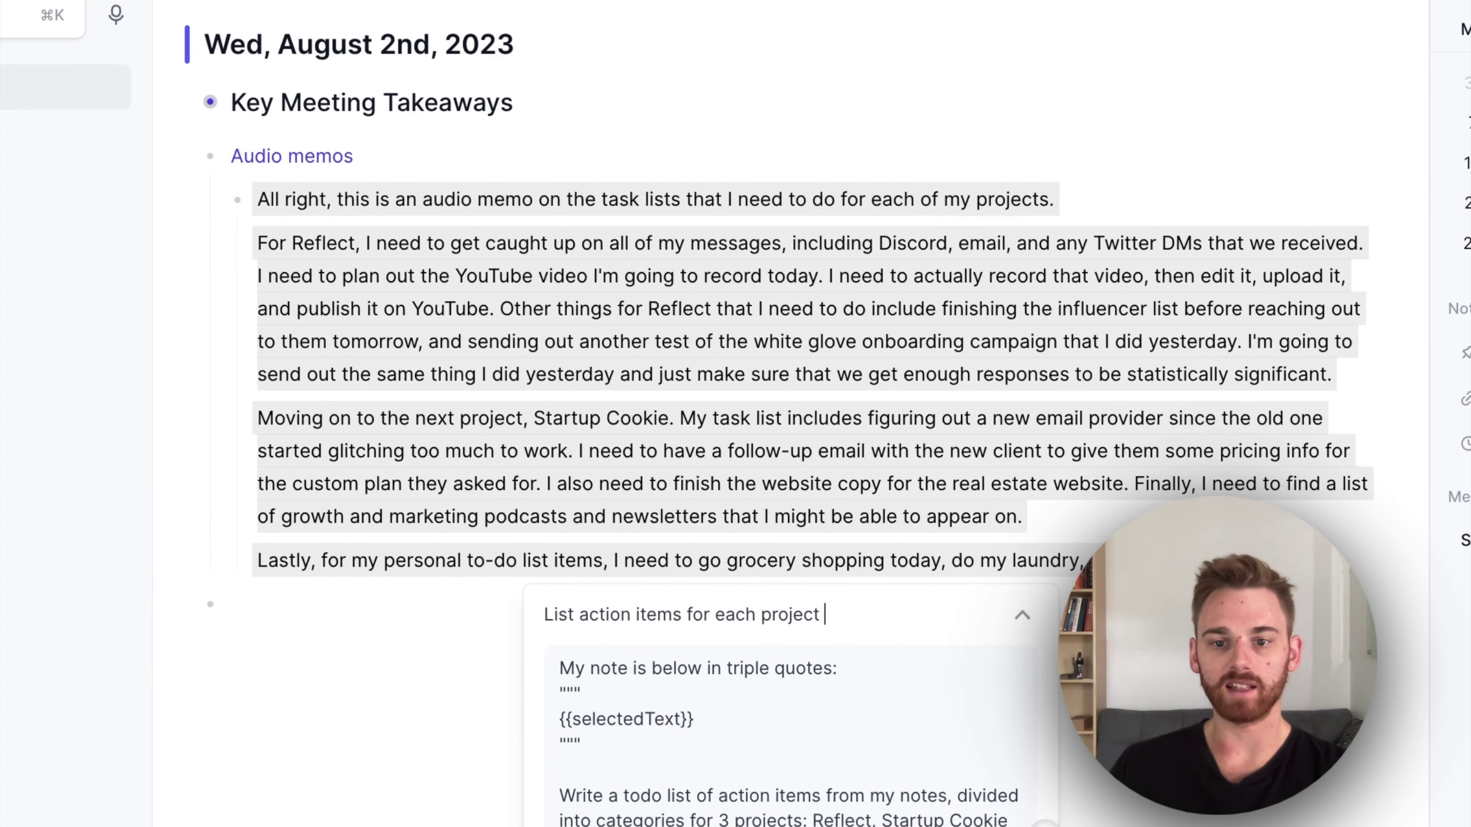
{"action": "scroll", "coordinate": [790, 405], "scroll_direction": "down", "scroll_amount": 10}
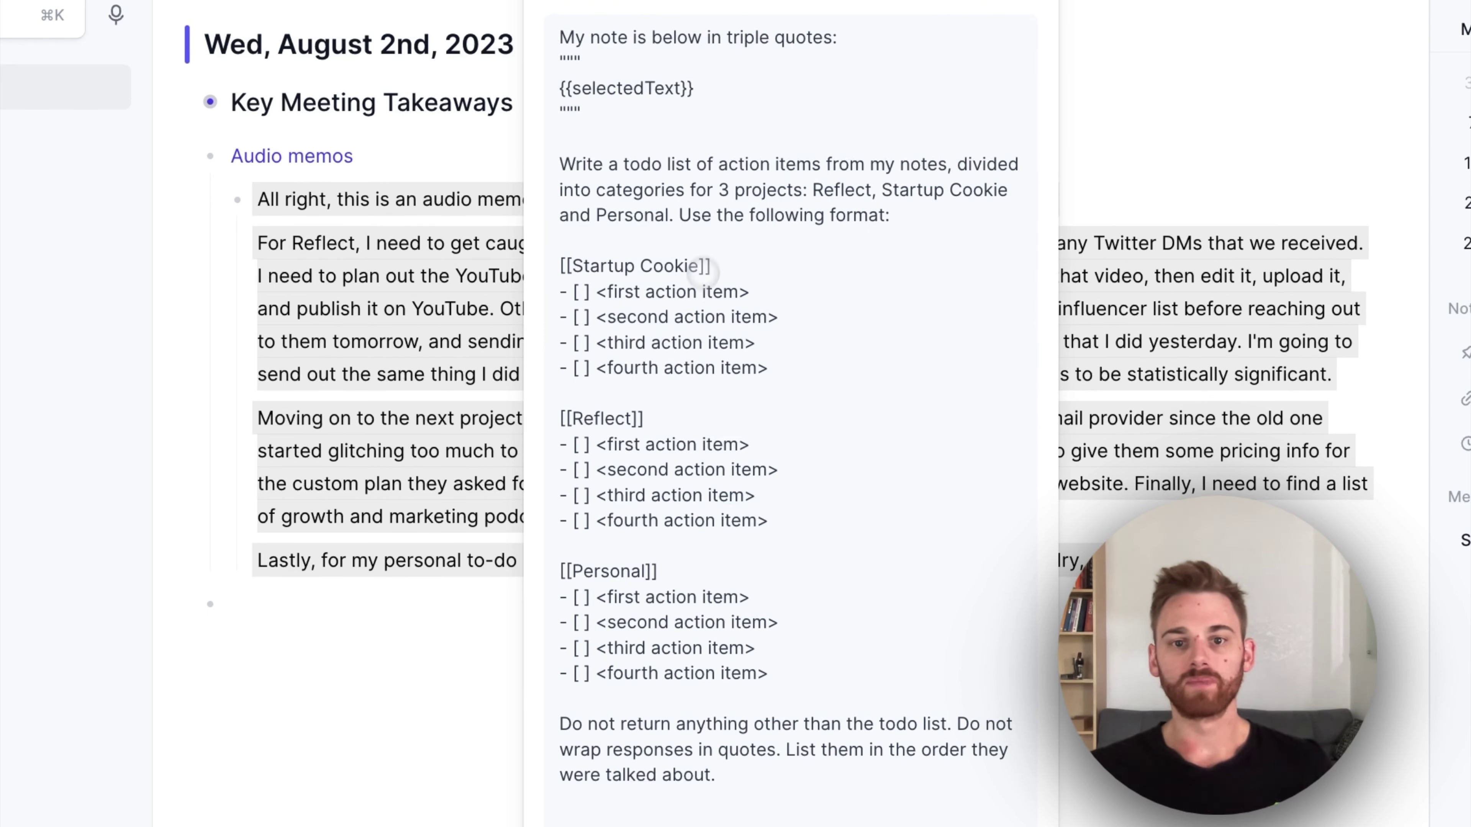
{"action": "left_click", "coordinate": [711, 266]}
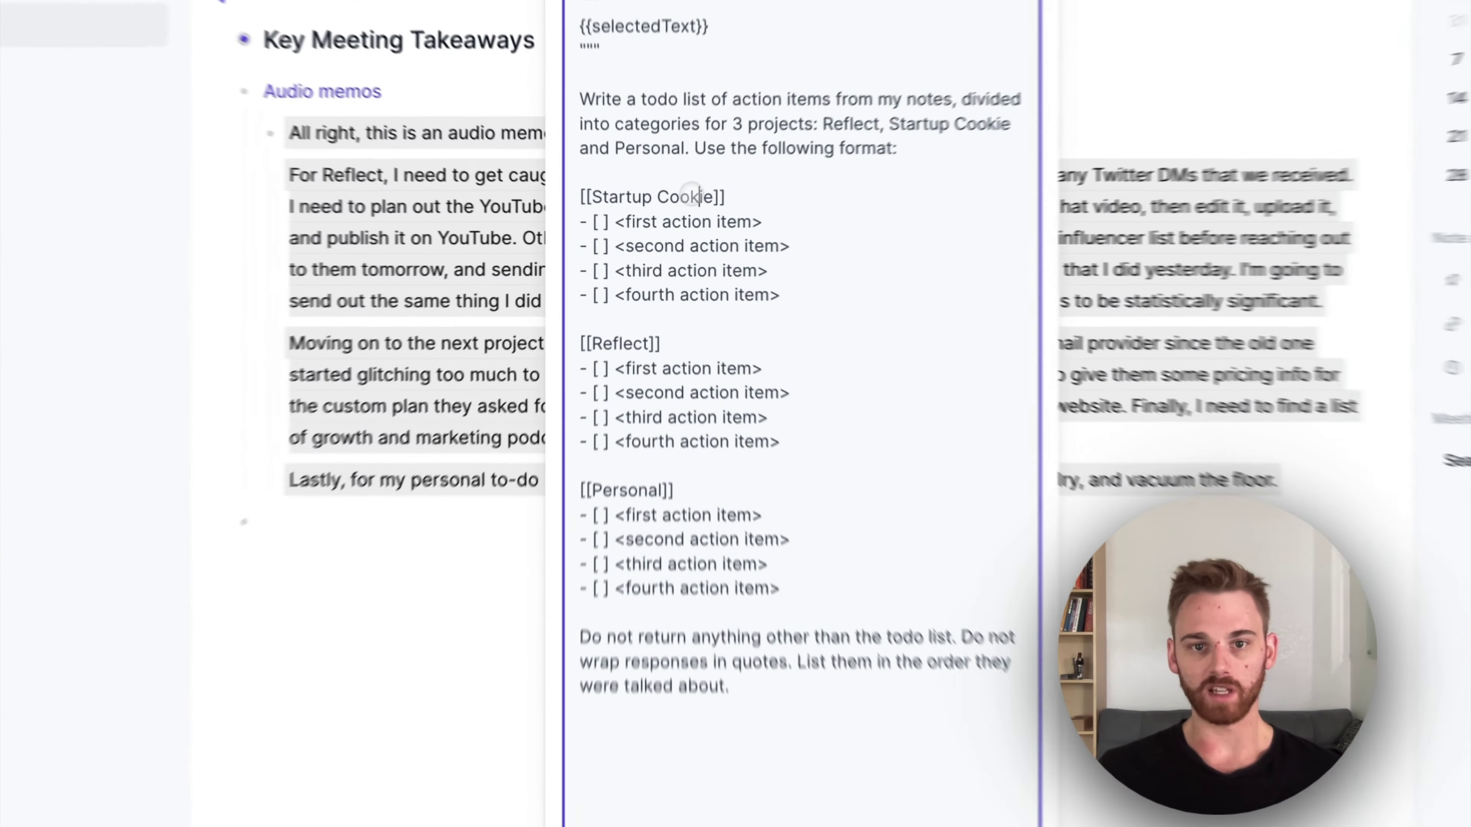
{"action": "triple_click", "coordinate": [660, 218]}
{"action": "triple_click", "coordinate": [627, 305]}
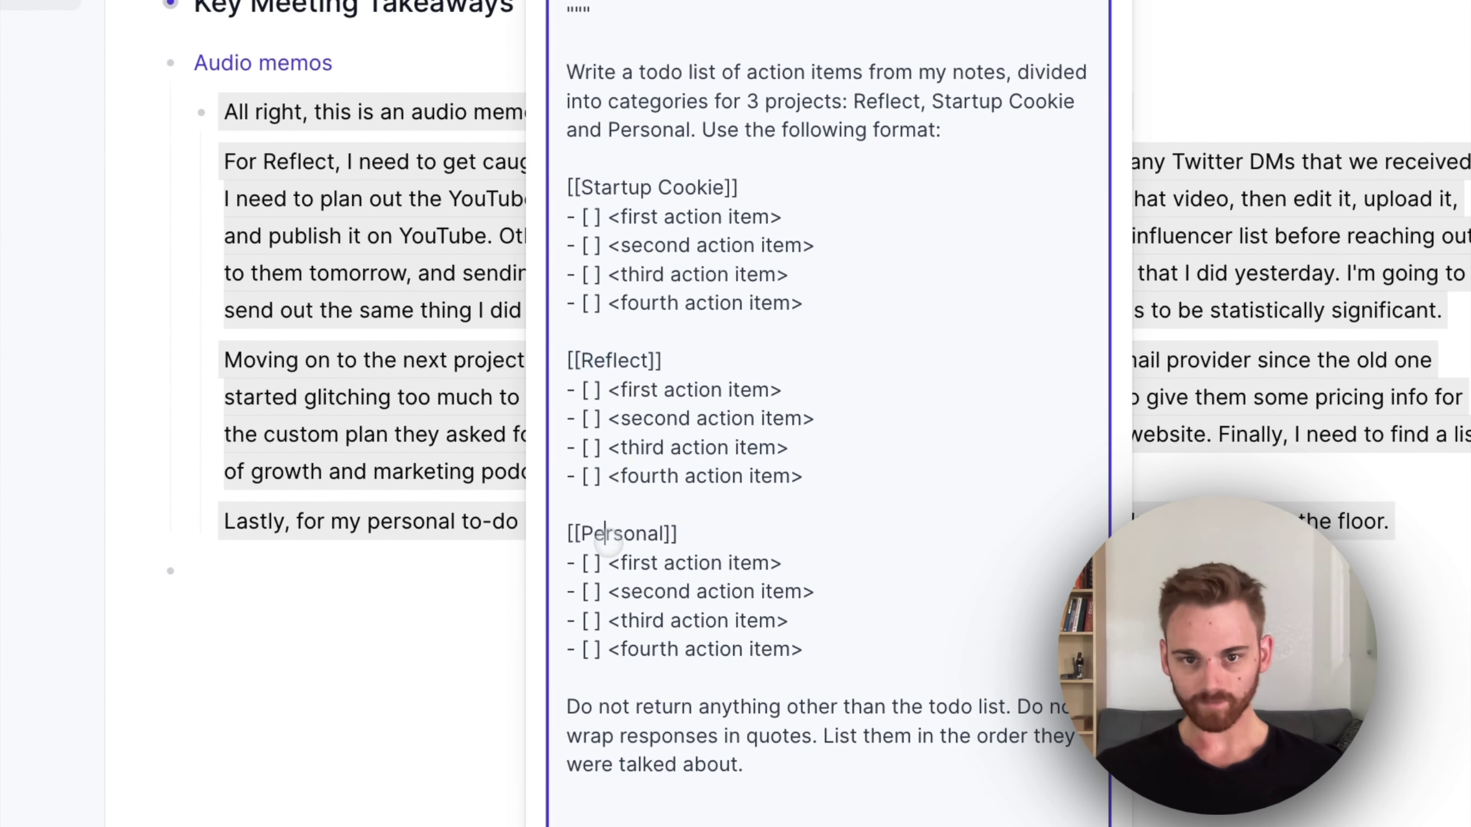
{"action": "double_click", "coordinate": [602, 535]}
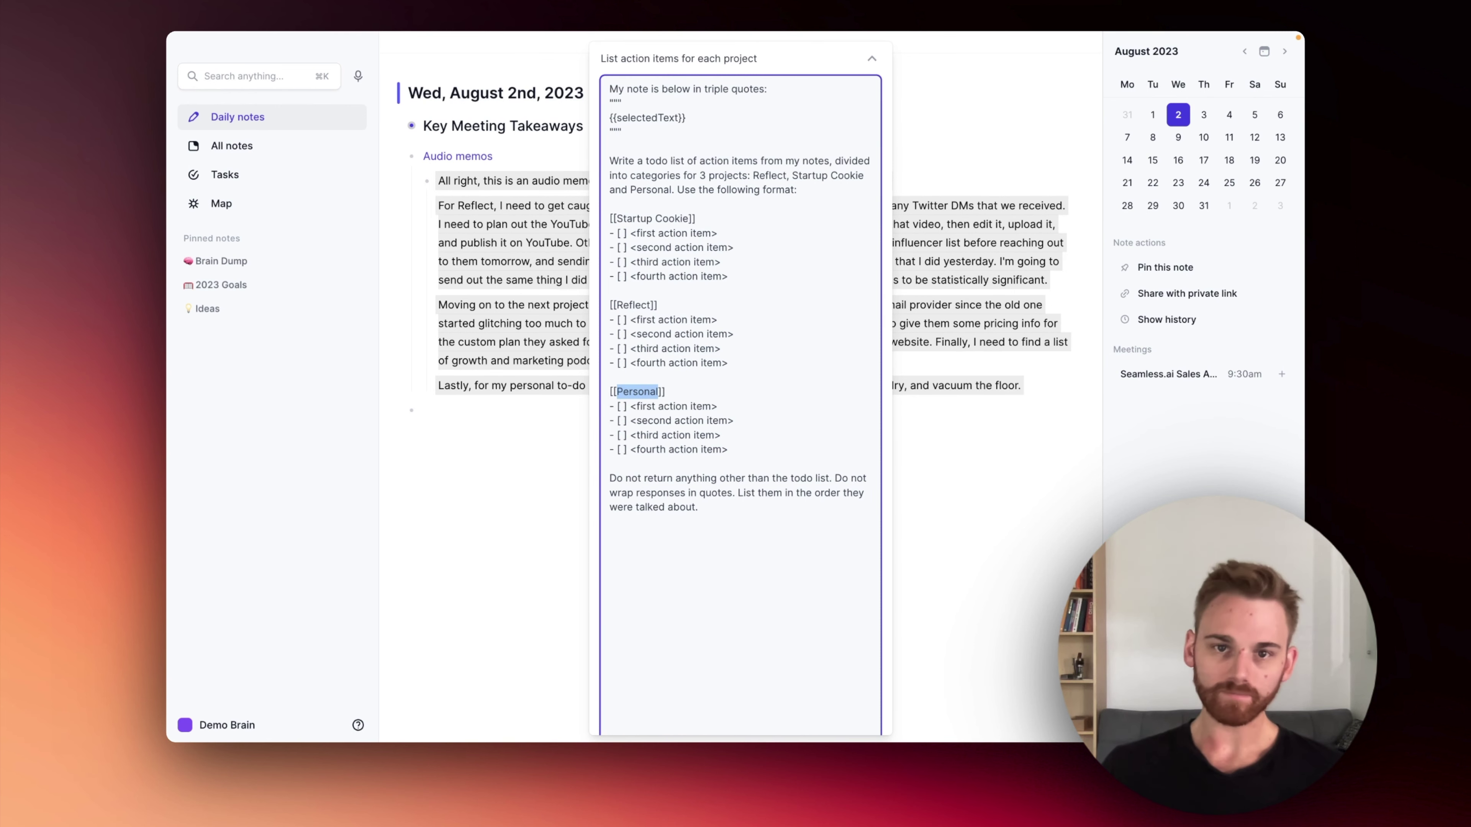
Review the output: six Reflect, four Startup Cookie and three Personal tasks.
{"action": "left_click", "coordinate": [811, 421]}
{"action": "scroll", "coordinate": [816, 422], "scroll_direction": "down", "scroll_amount": 4}
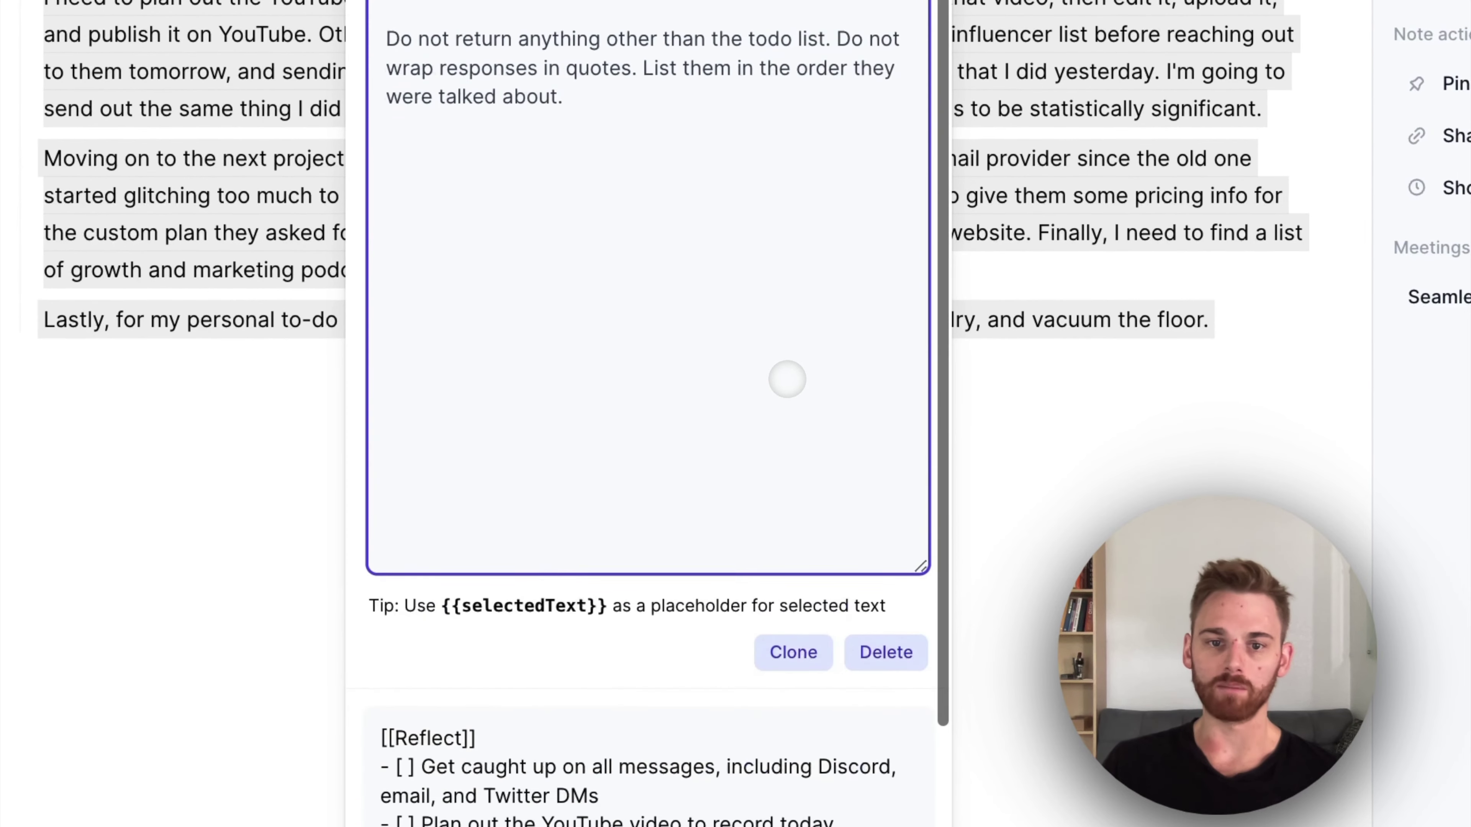
{"action": "scroll", "coordinate": [787, 379], "scroll_direction": "up", "scroll_amount": 5}
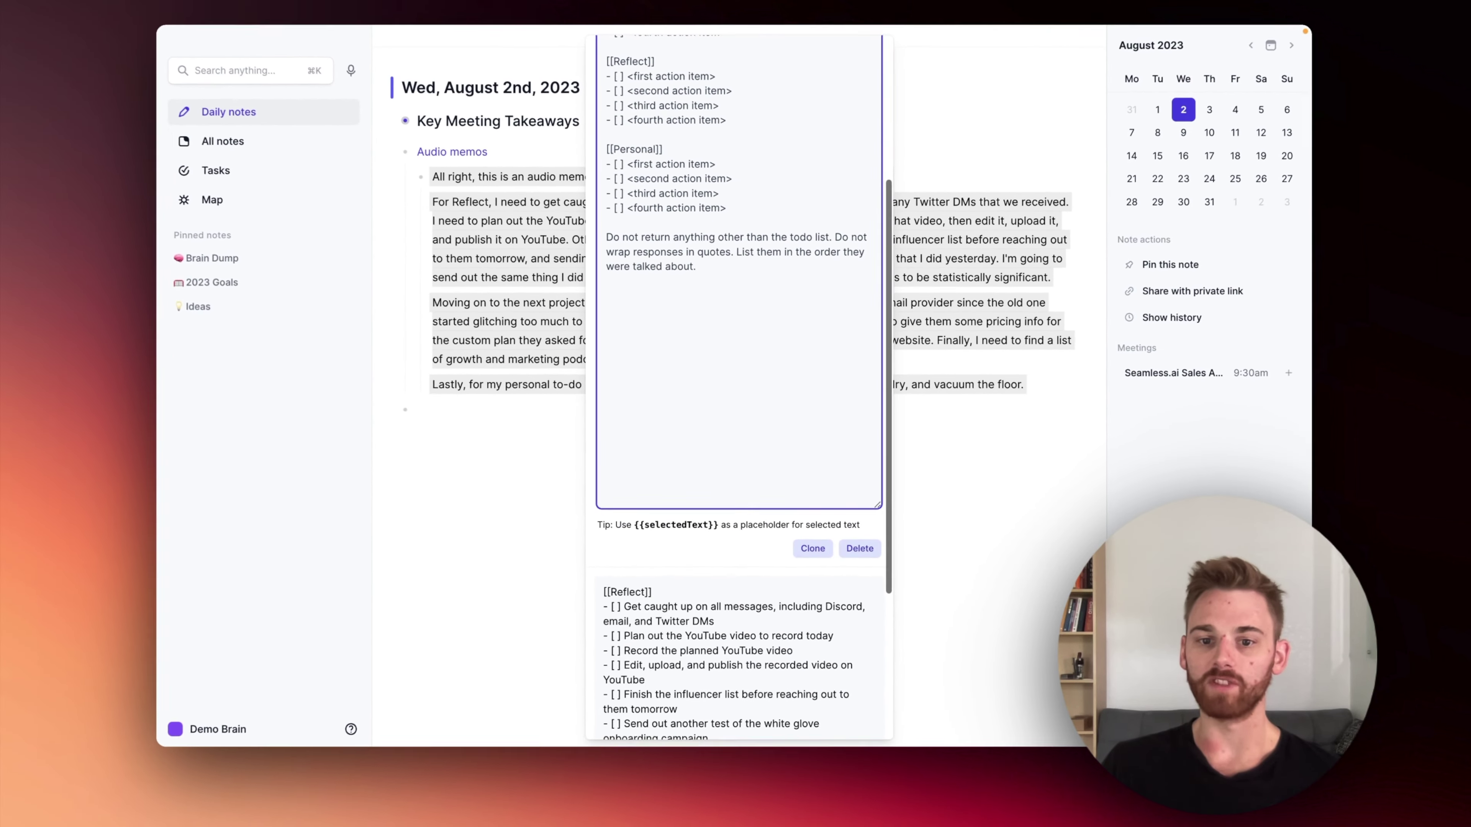
{"action": "scroll", "coordinate": [804, 413], "scroll_direction": "up", "scroll_amount": 5}
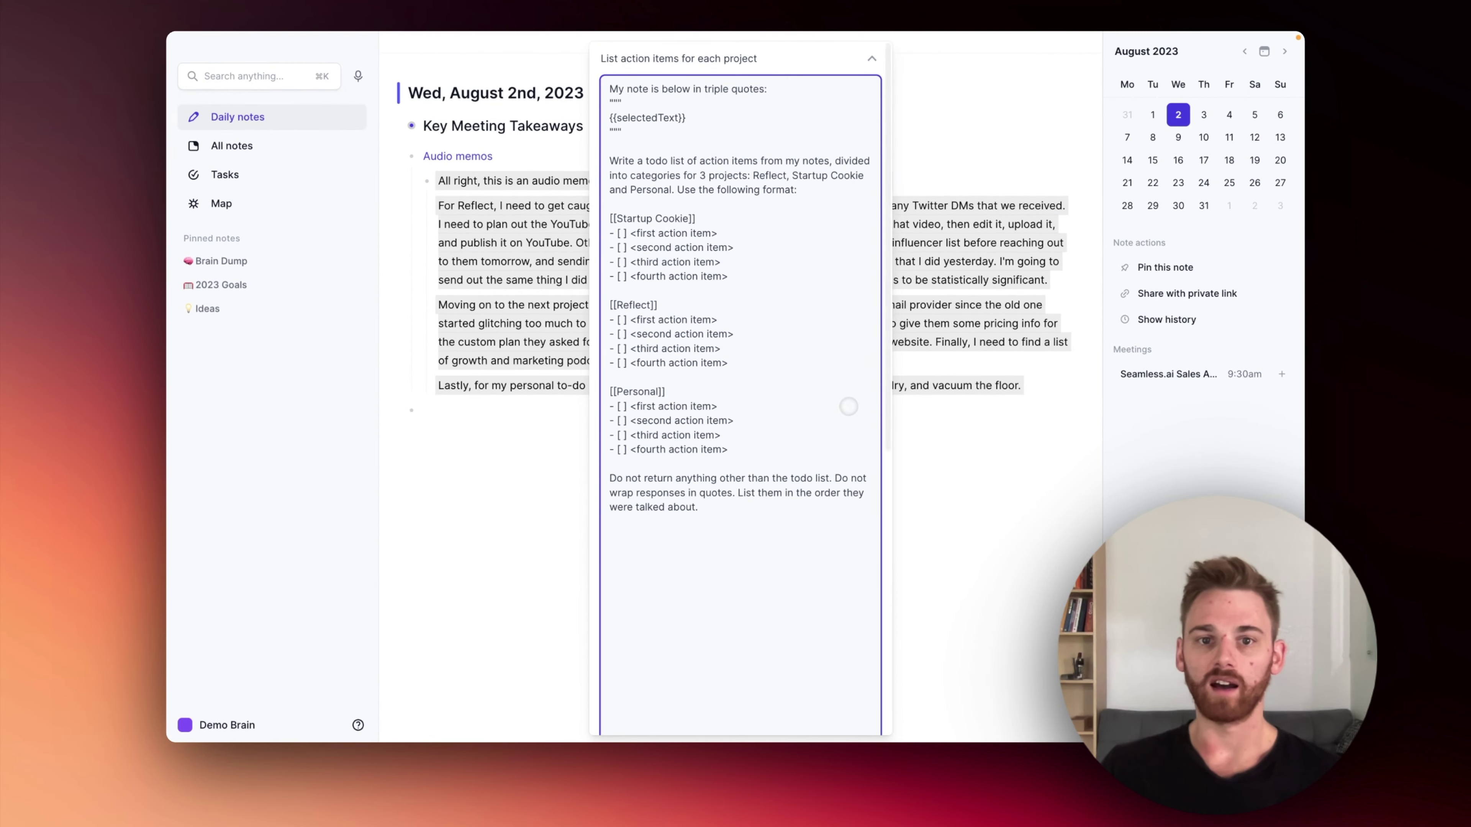
{"action": "scroll", "coordinate": [832, 408], "scroll_direction": "down", "scroll_amount": 5}
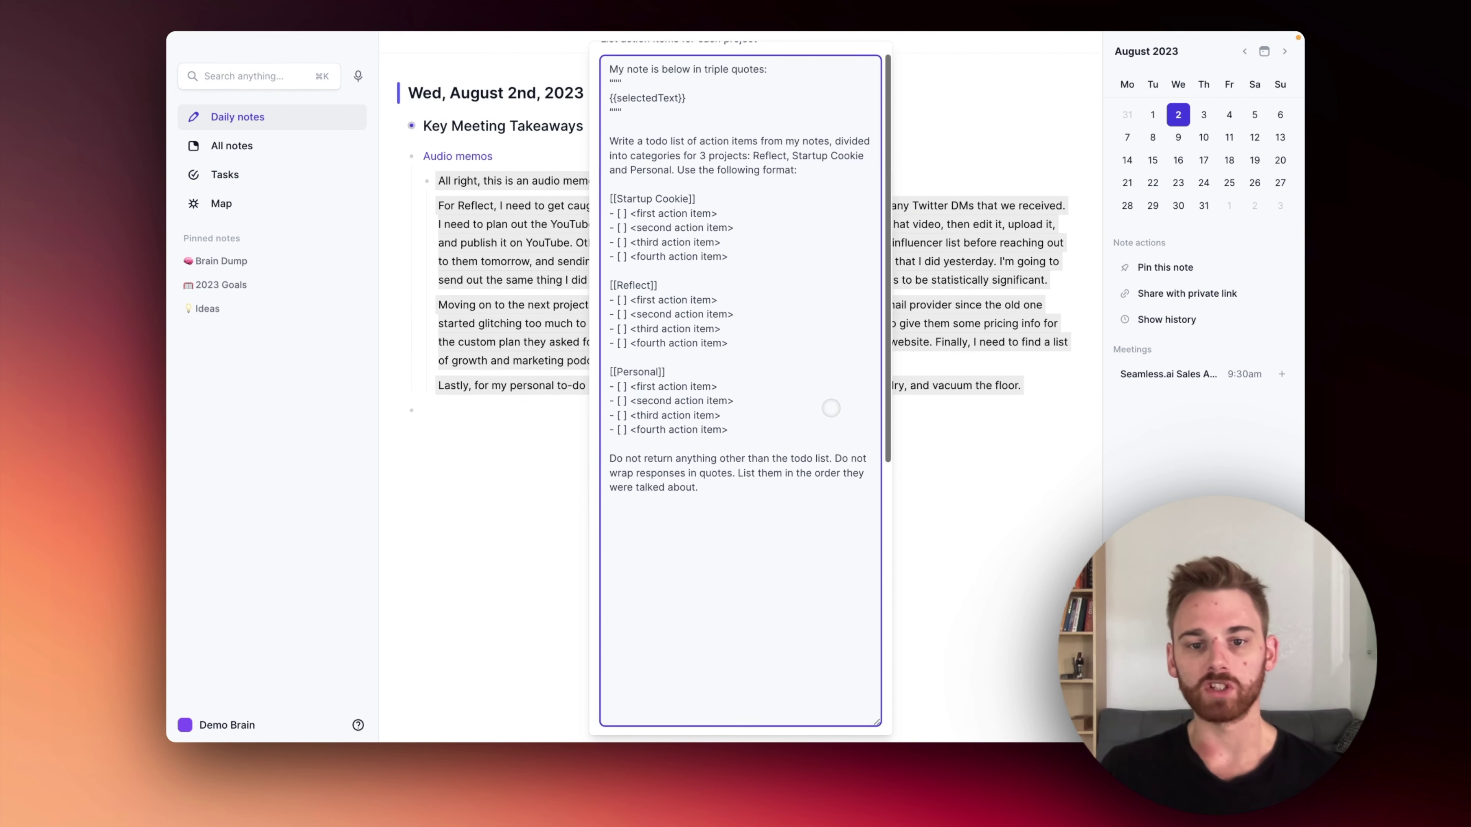
{"action": "scroll", "coordinate": [832, 408], "scroll_direction": "up", "scroll_amount": 5}
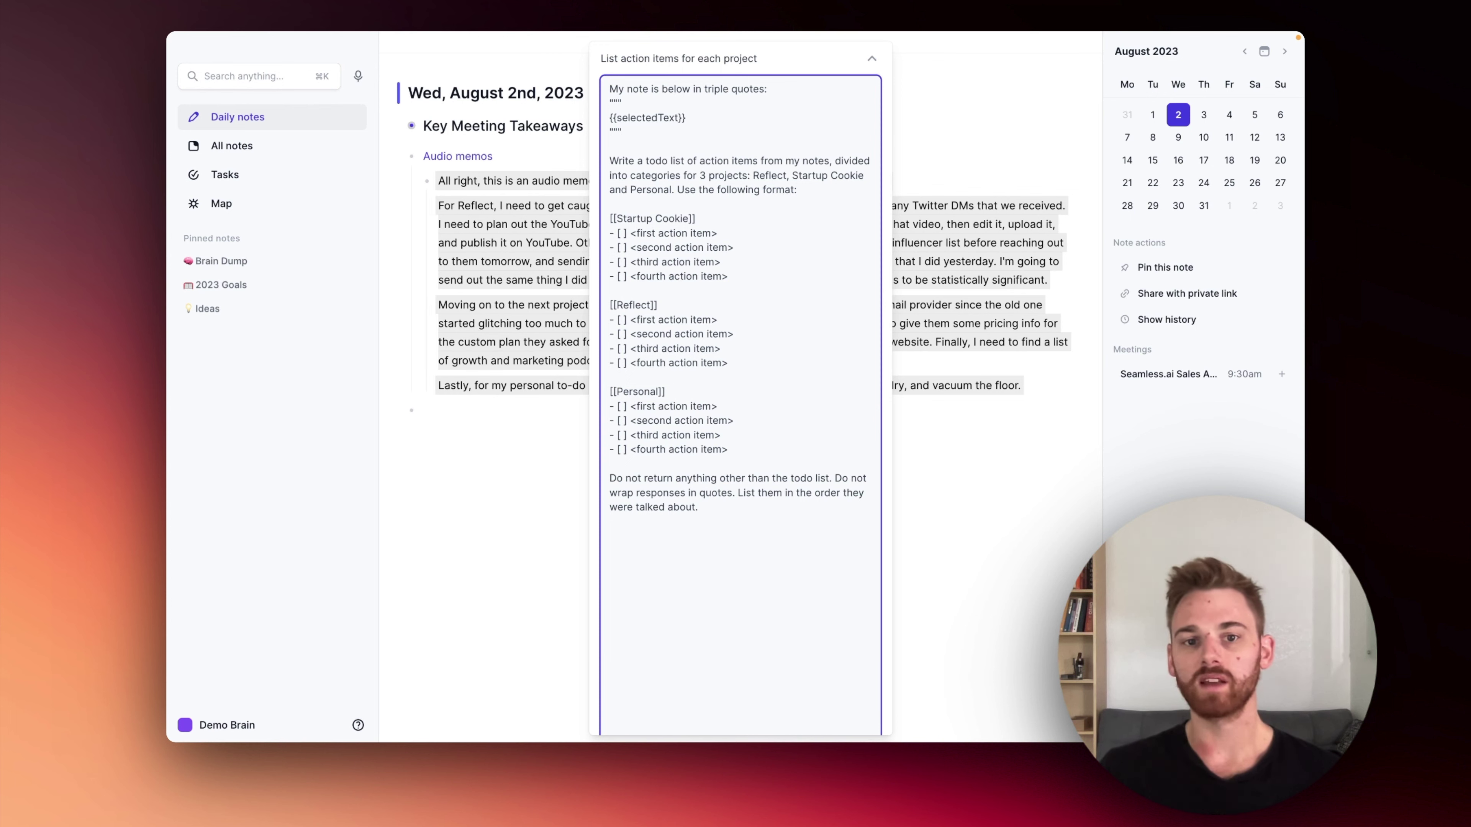
{"action": "scroll", "coordinate": [829, 409], "scroll_direction": "down", "scroll_amount": 4}
{"action": "scroll", "coordinate": [817, 427], "scroll_direction": "down", "scroll_amount": 3}
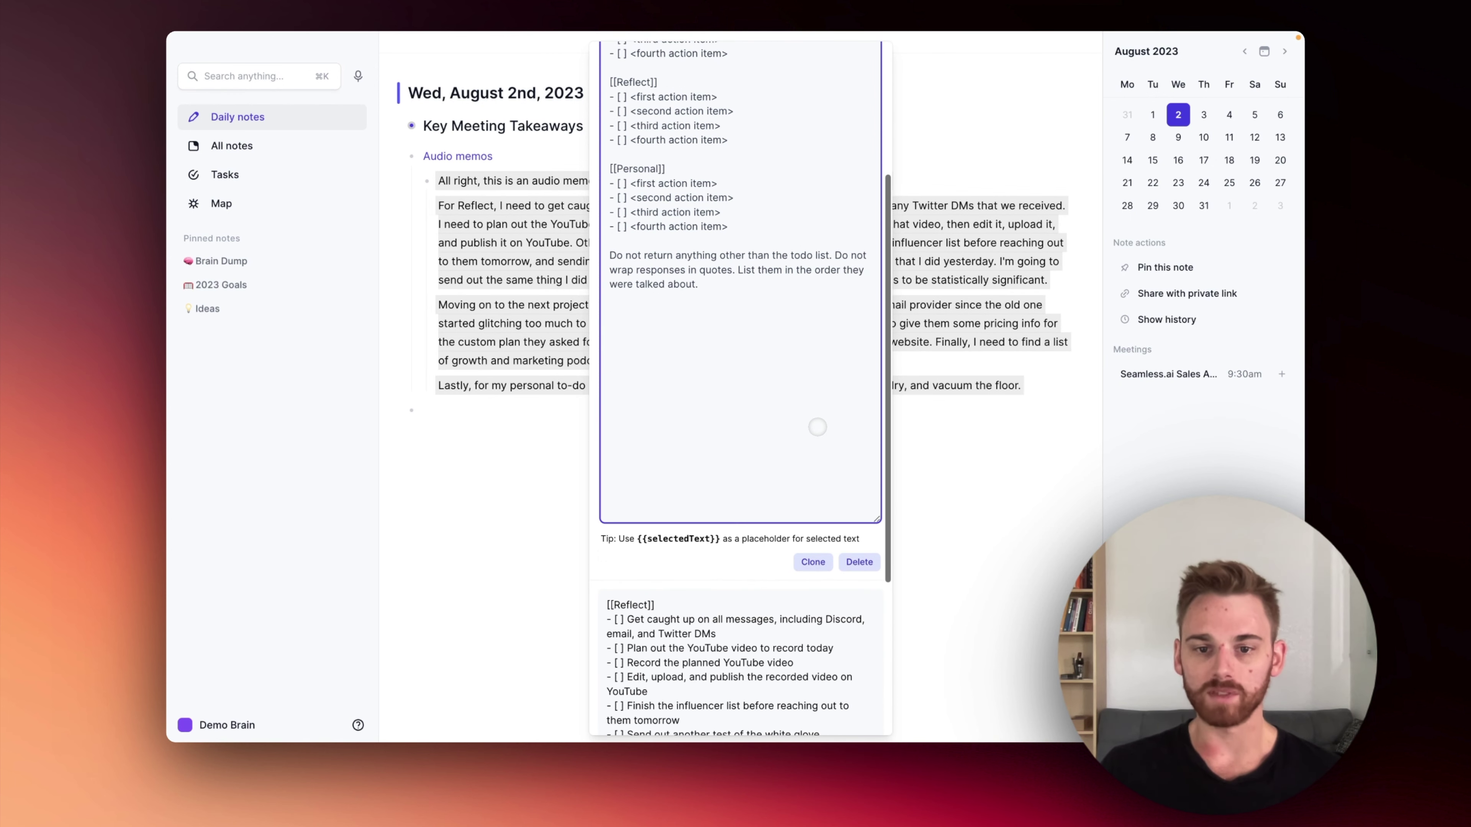
{"action": "scroll", "coordinate": [722, 270], "scroll_direction": "up", "scroll_amount": 5}
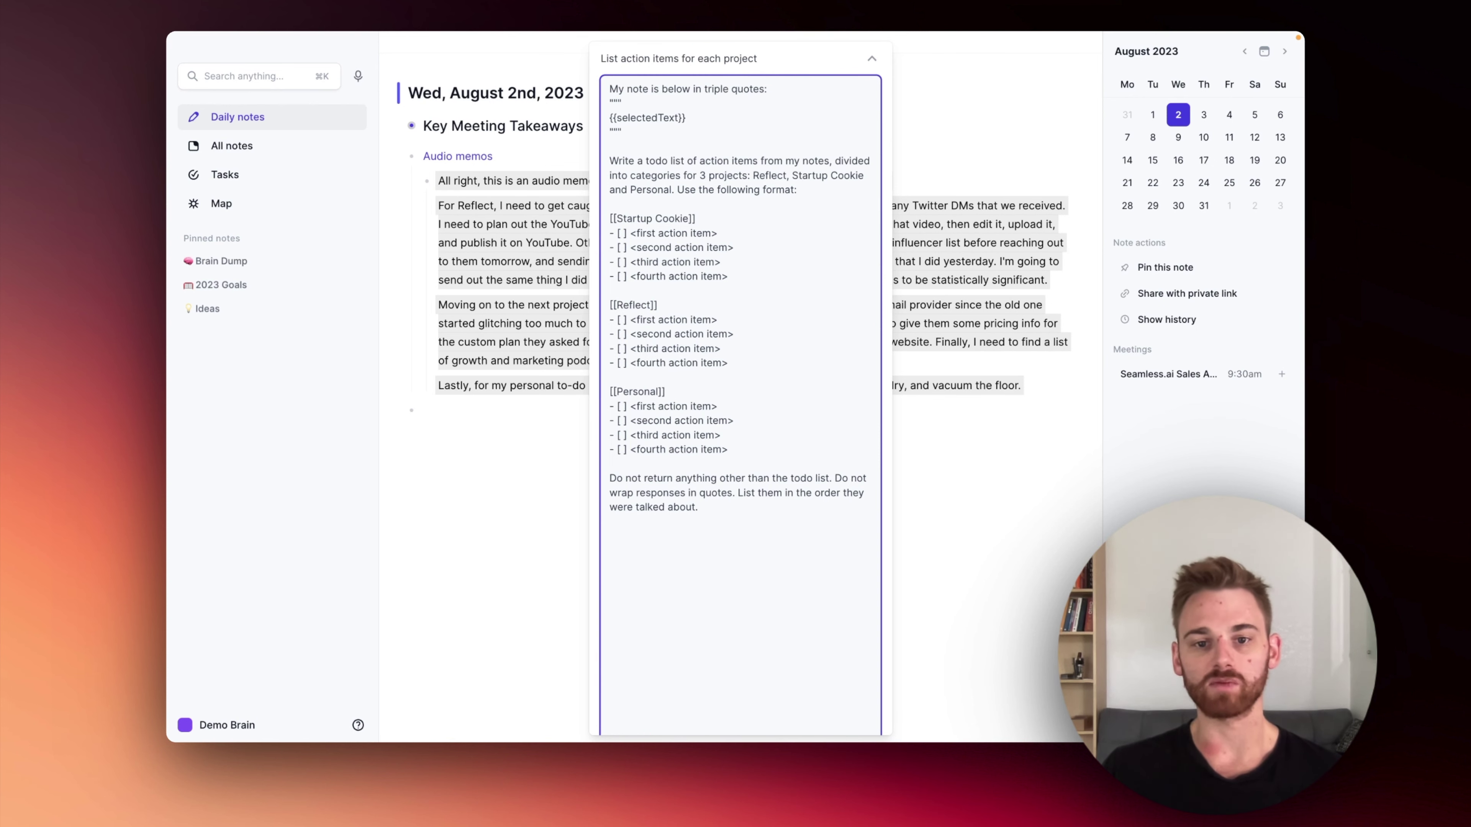
{"action": "scroll", "coordinate": [782, 440], "scroll_direction": "down", "scroll_amount": 10}
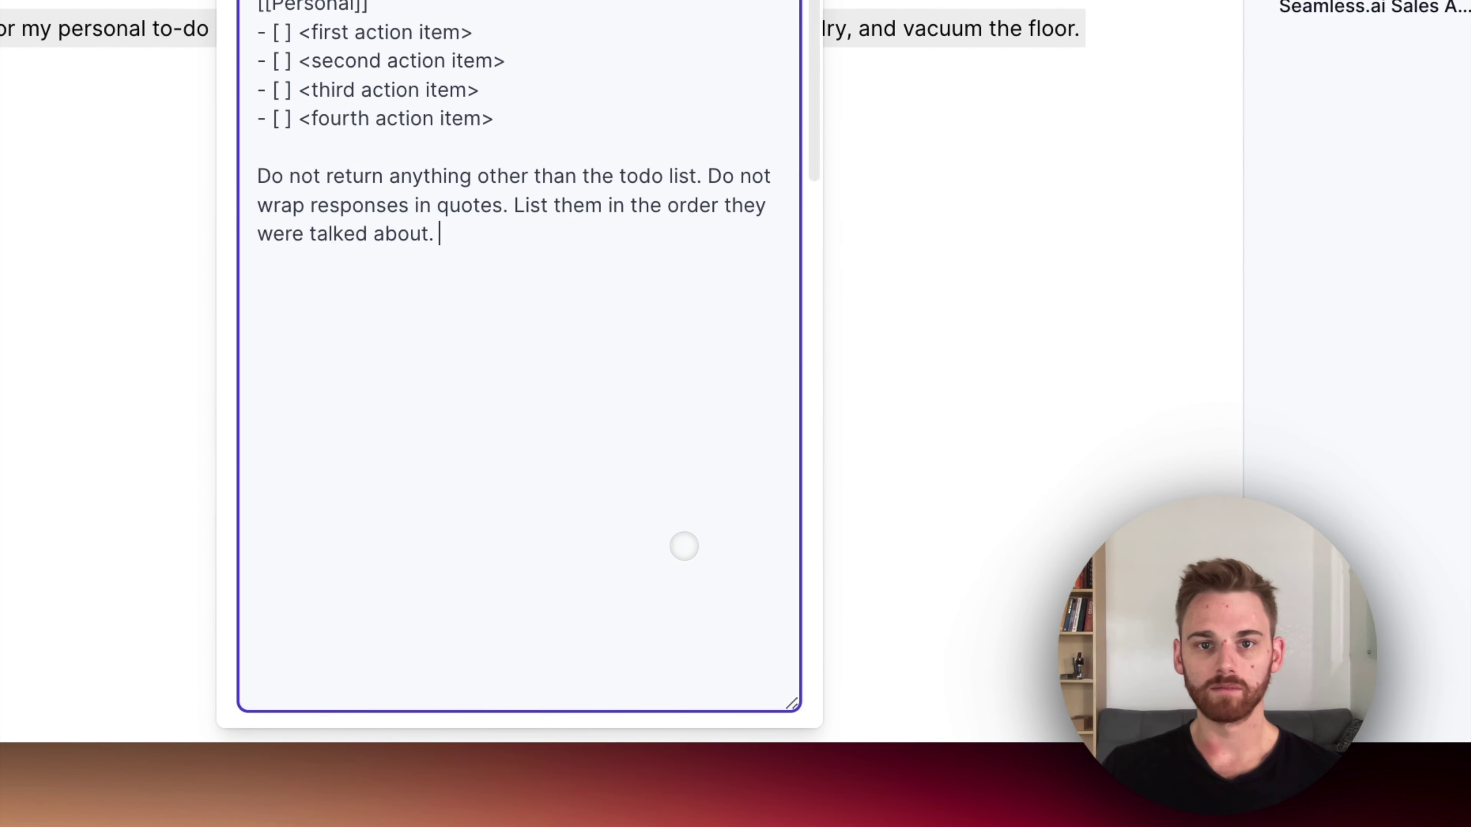
Rerun 'List action items for each project' on the full audio memo transcript.
{"action": "key", "text": "Escape"}
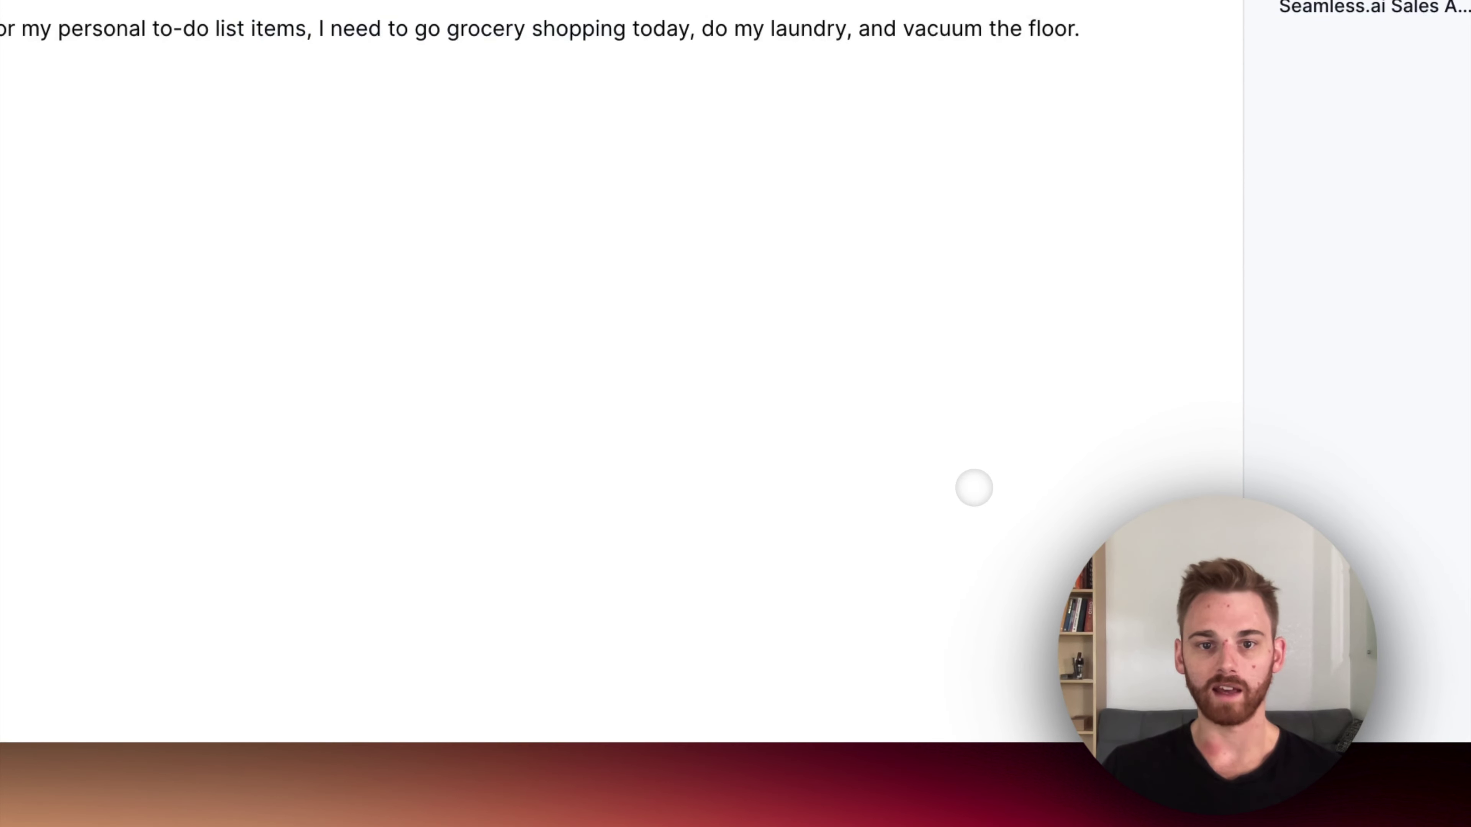
{"action": "left_click_drag", "start_coordinate": [968, 417], "coordinate": [457, 236]}
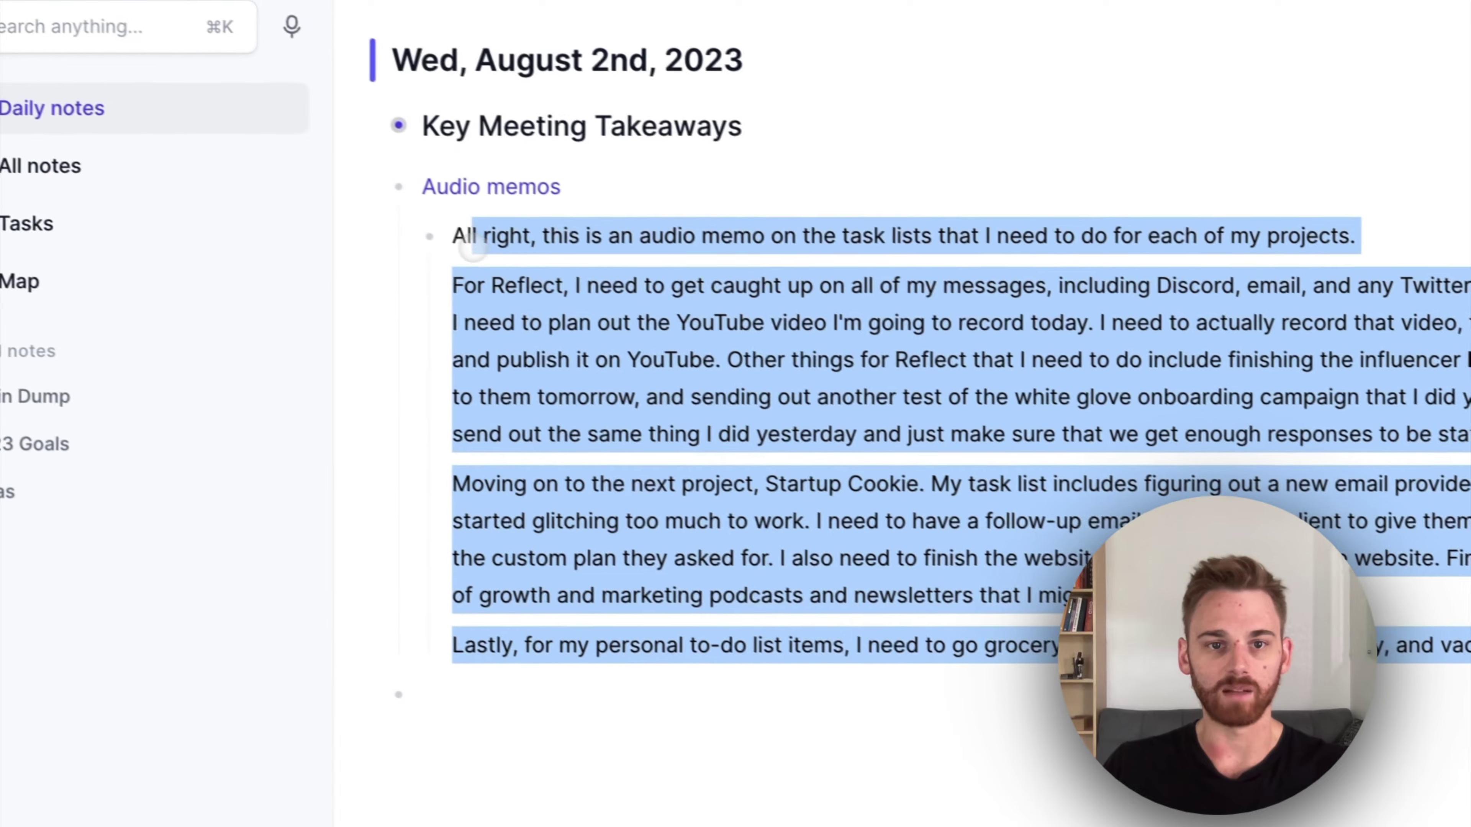
{"action": "key", "text": "super+j"}
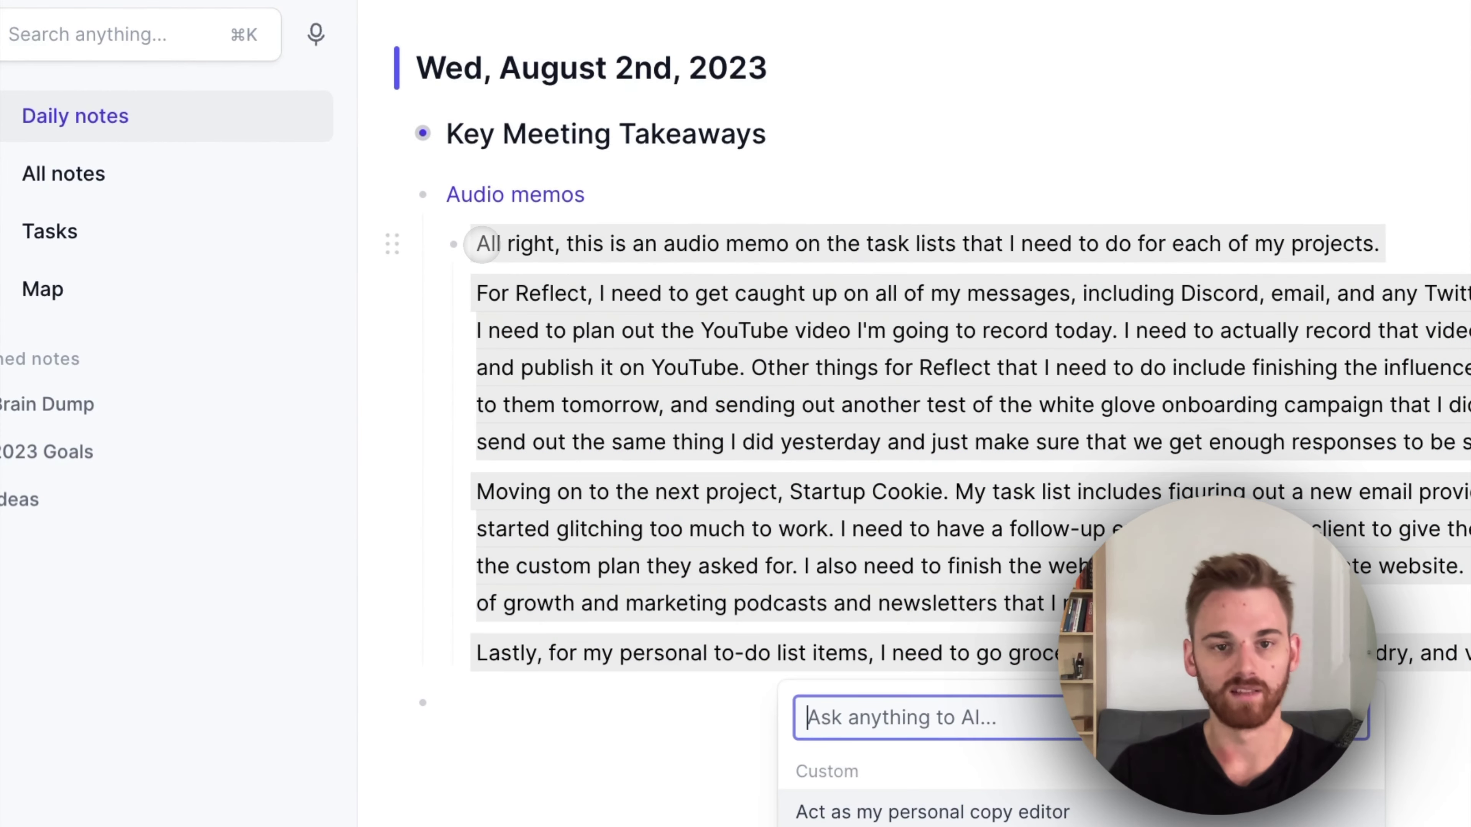
{"action": "type", "text": "list"}
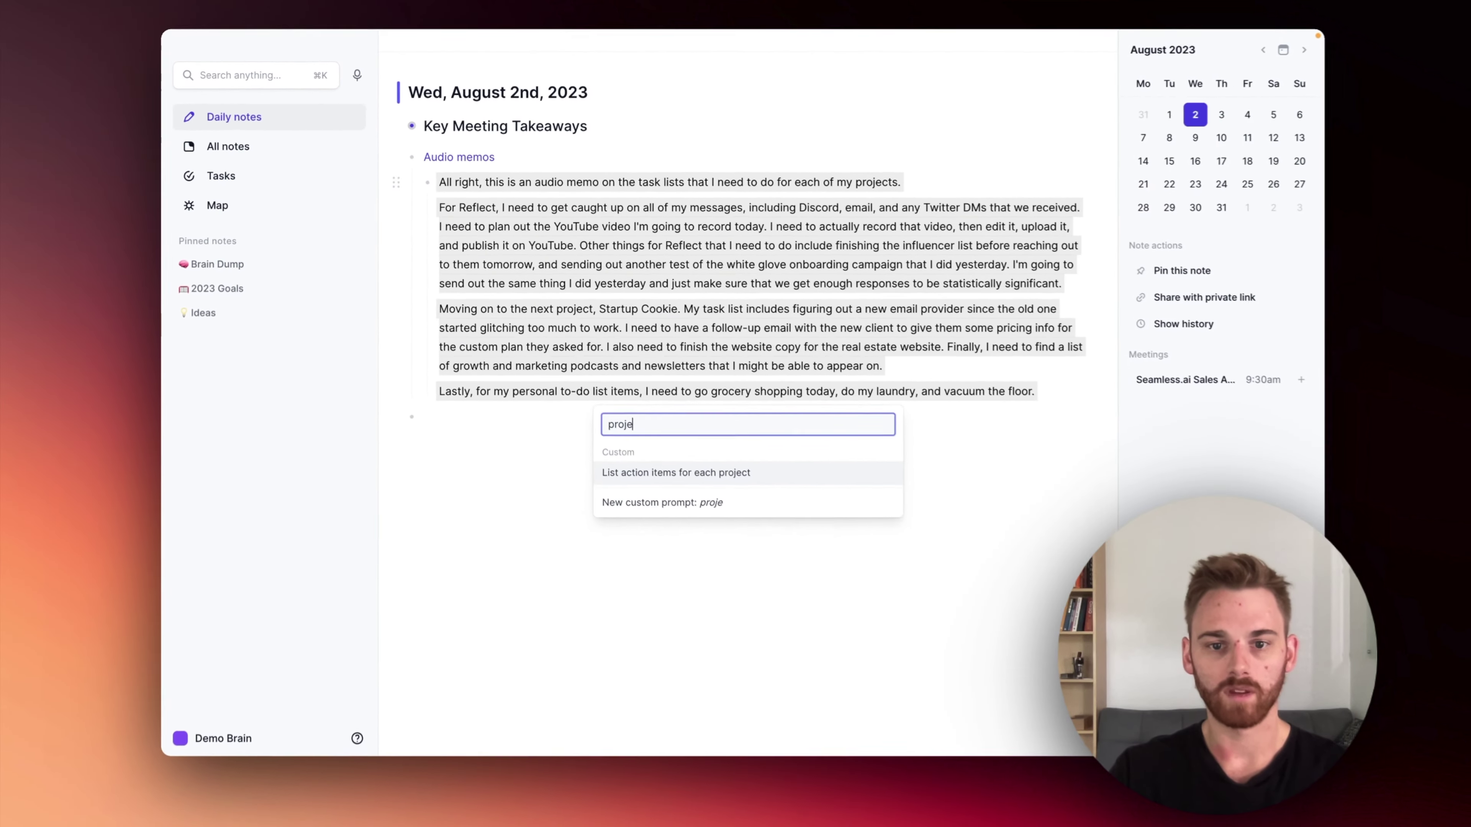
{"action": "key", "text": "Return"}
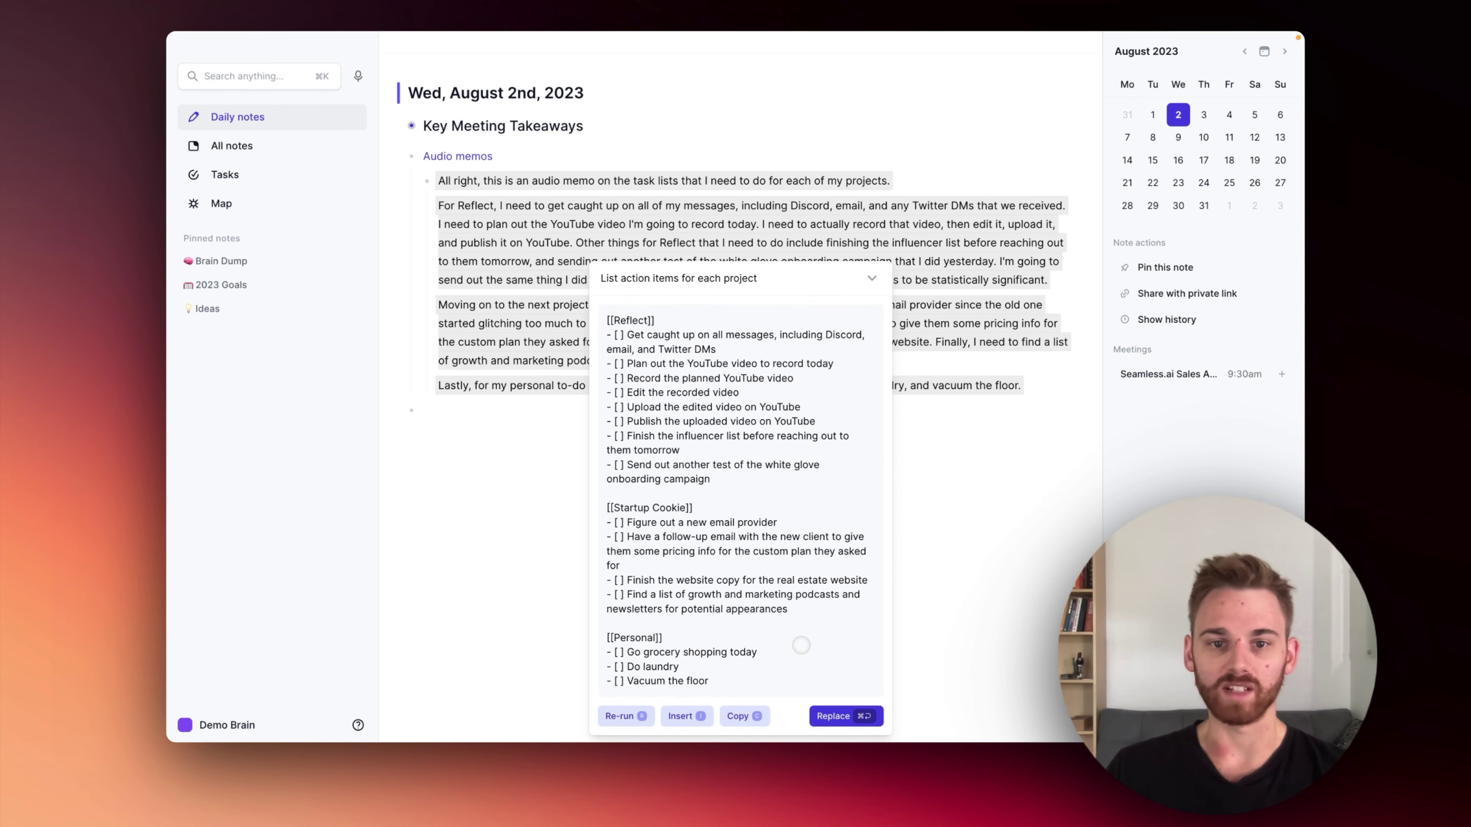
Swap the memo for the generated checklists and backlink the Reflect, Startup Cookie and Personal headings.
{"action": "left_click", "coordinate": [846, 717]}
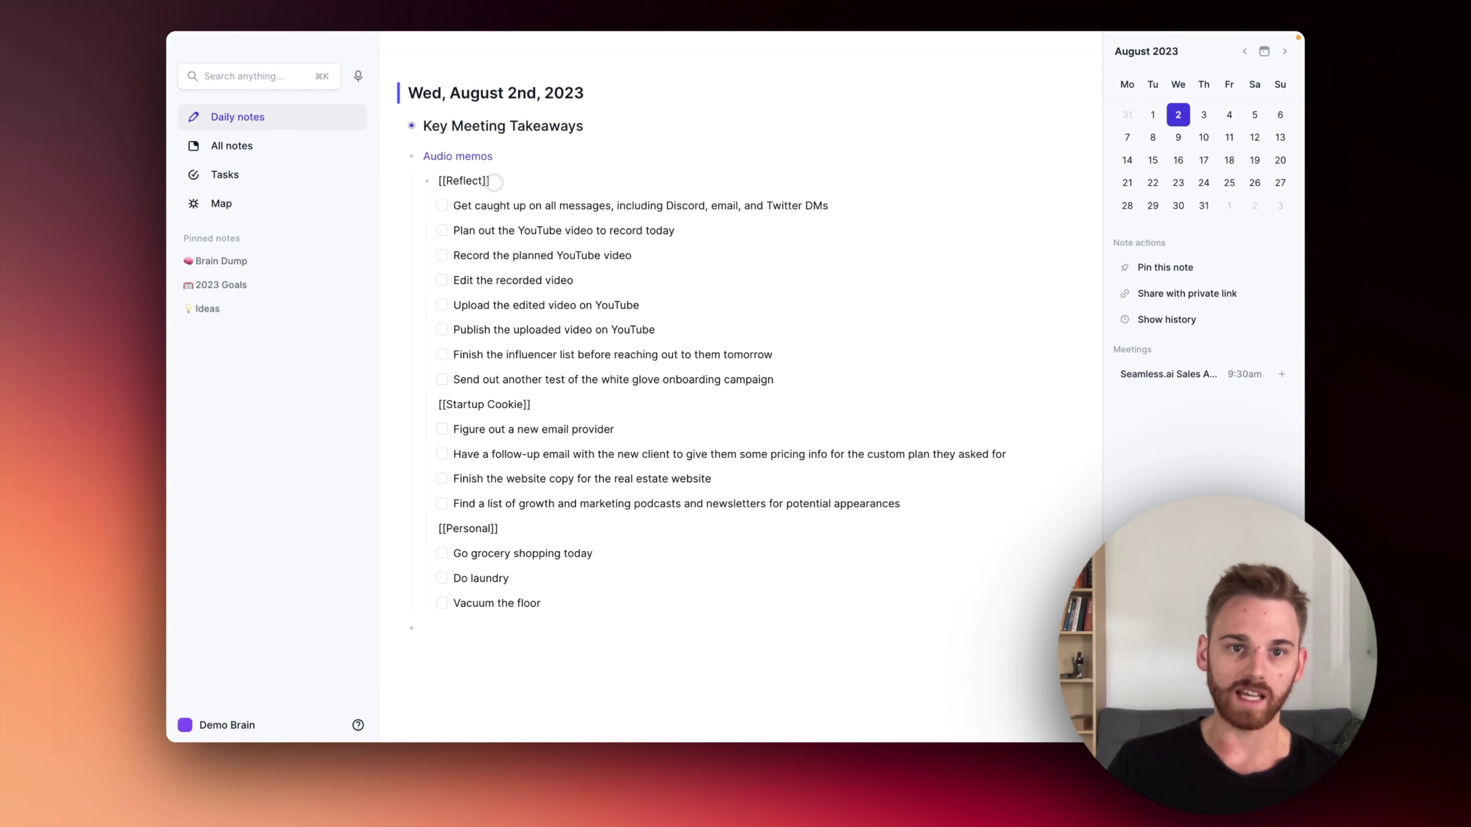
{"action": "left_click", "coordinate": [506, 180]}
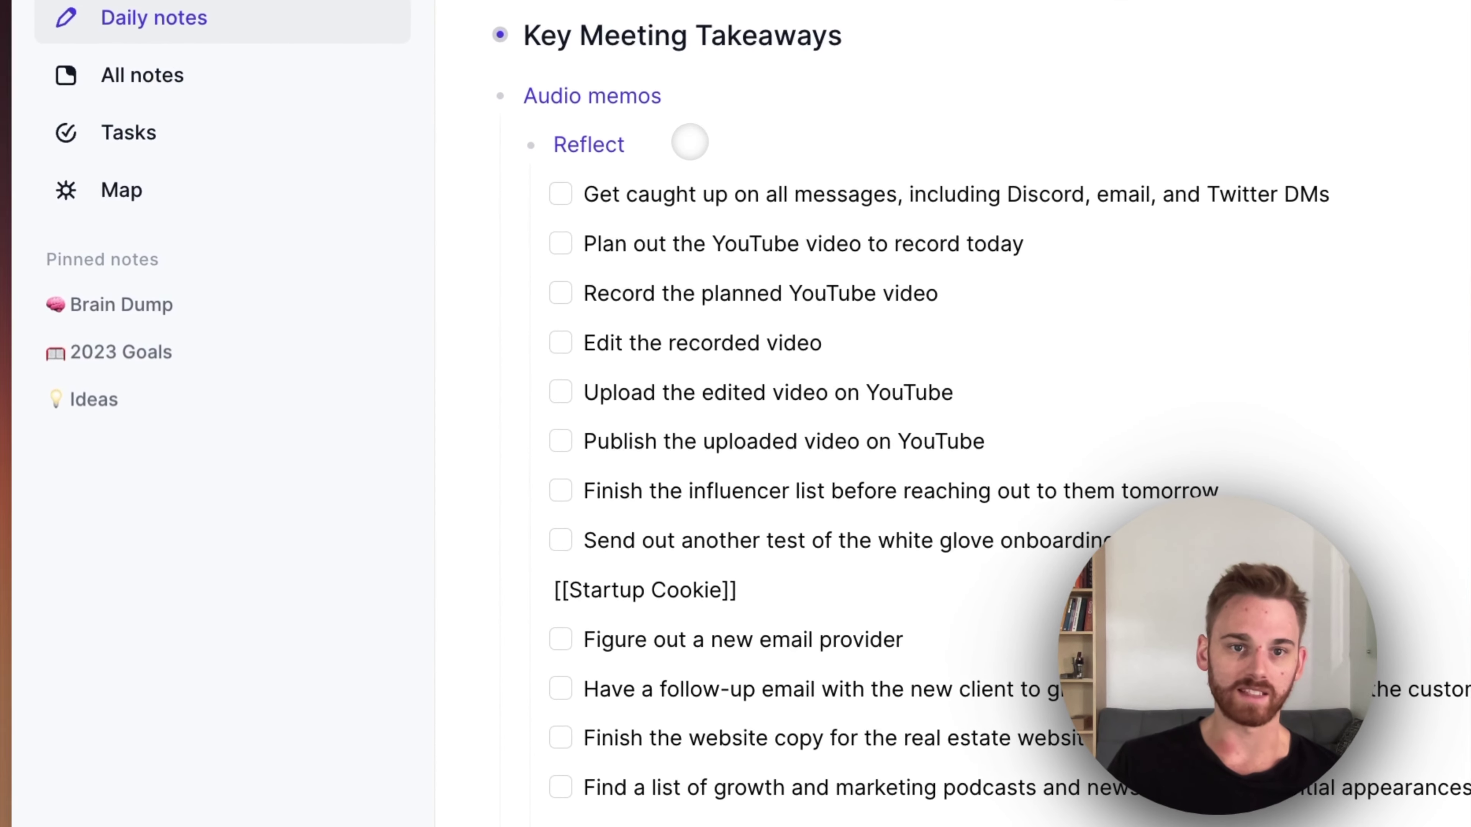
{"action": "left_click", "coordinate": [769, 591]}
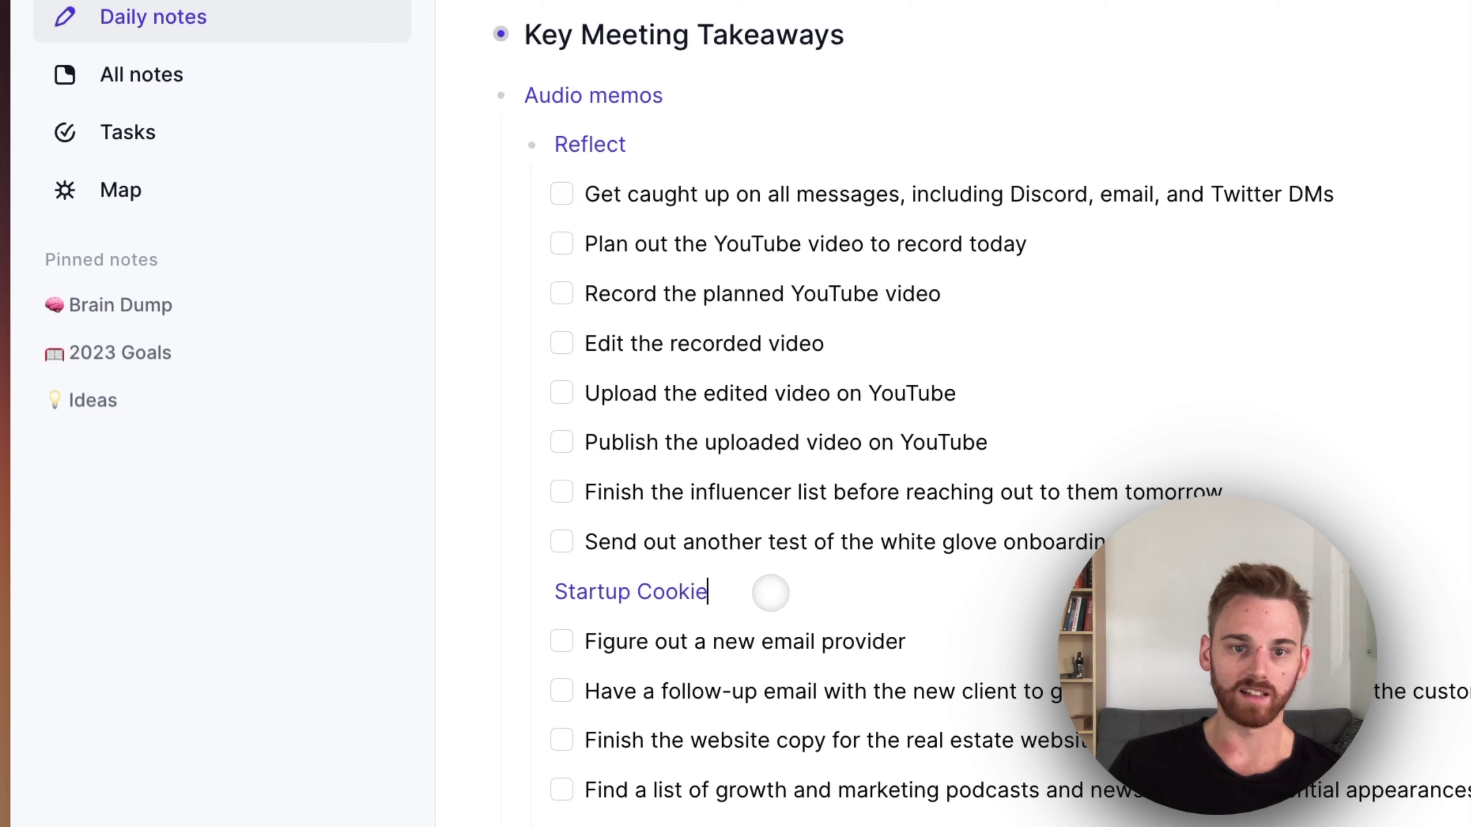
{"action": "left_click", "coordinate": [689, 776]}
Delete the 'Audio memos' line and outdent the checklists beneath Key Meeting Takeaways.
{"action": "left_click", "coordinate": [850, 25]}
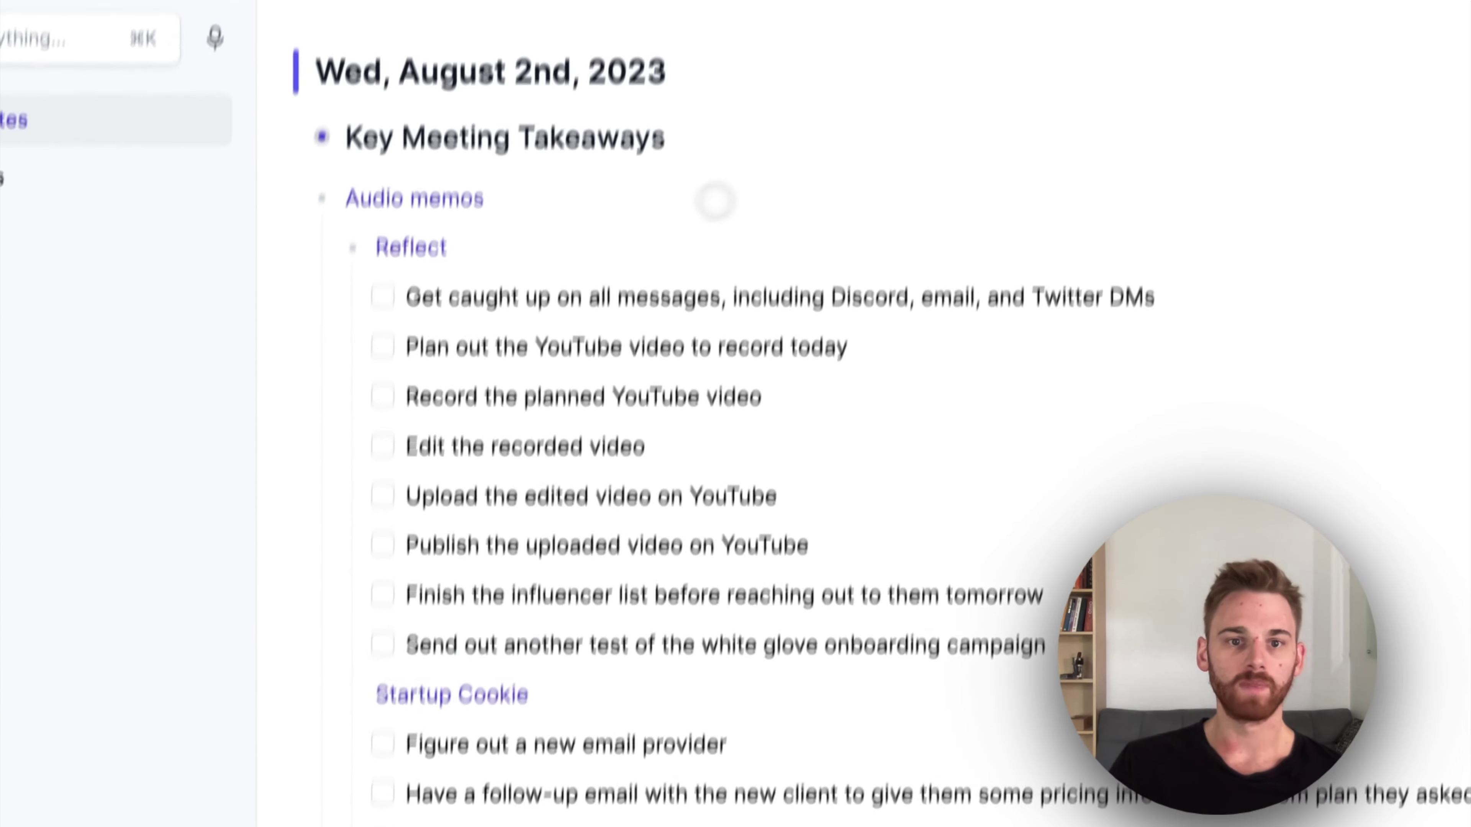
{"action": "key", "text": "shift+super+Left"}
{"action": "key", "text": "BackSpace"}
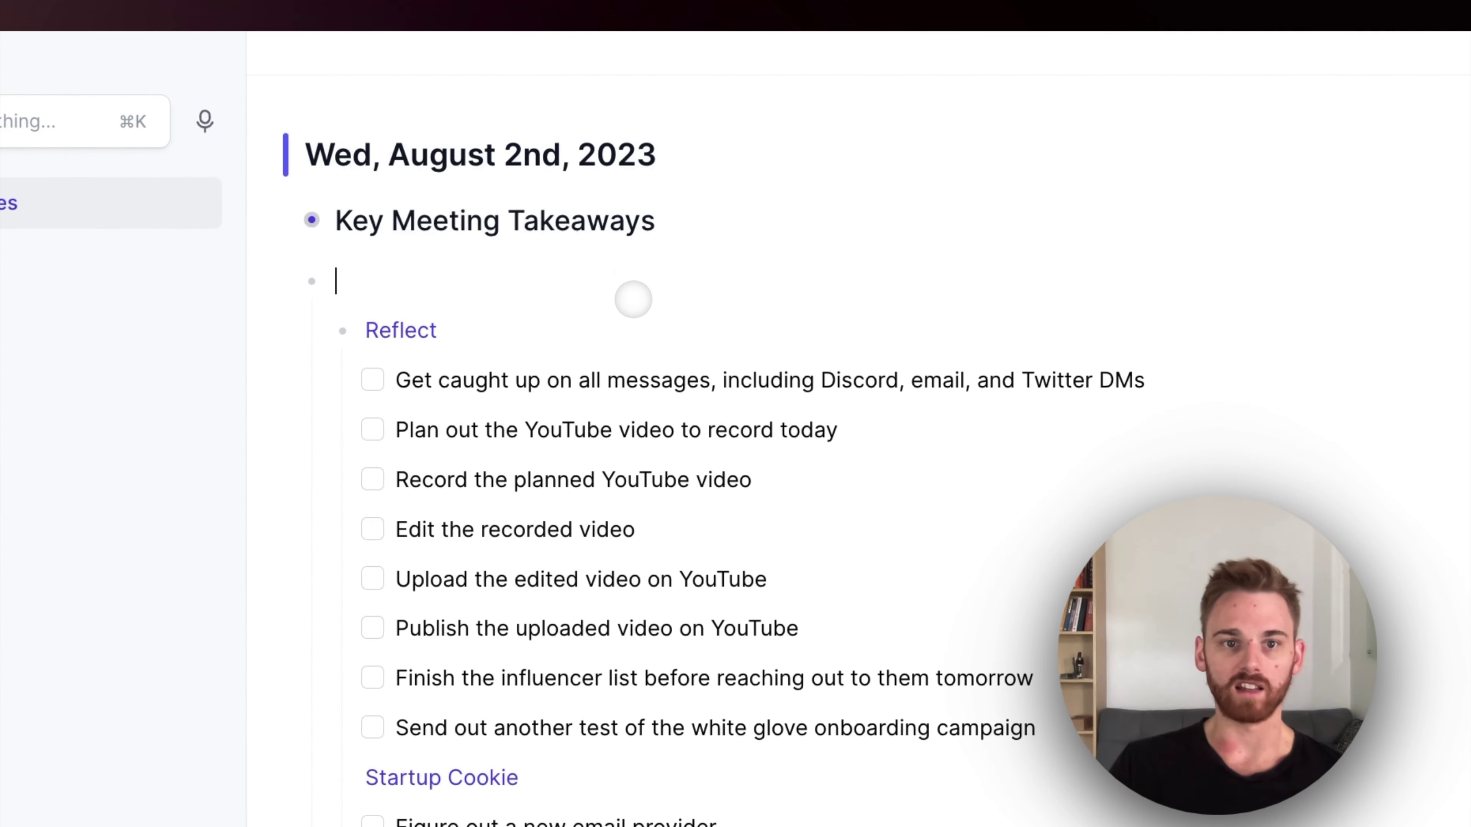
{"action": "key", "text": "BackSpace"}
{"action": "key", "text": "BackSpace"}
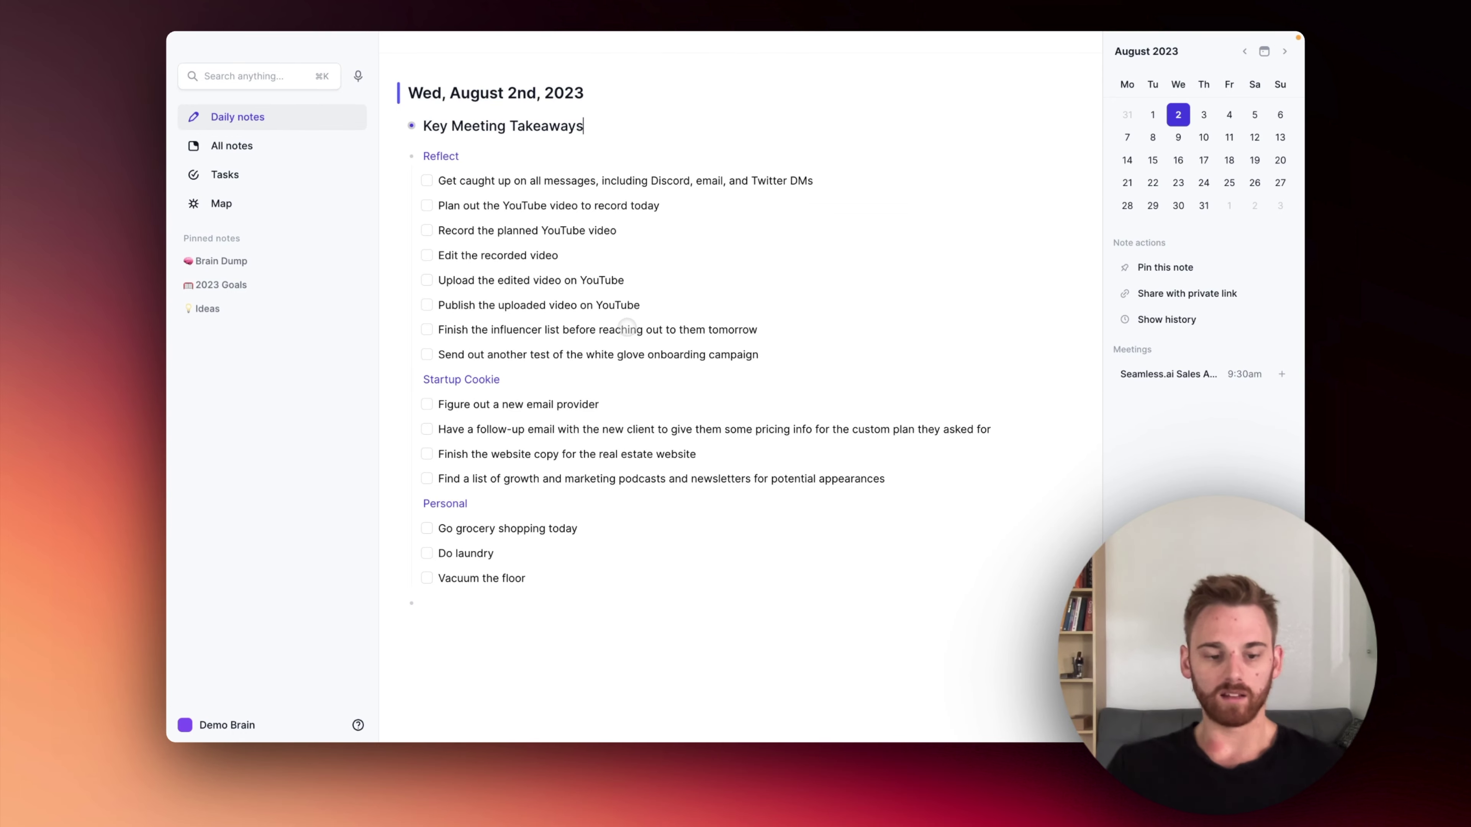
{"action": "mouse_move", "coordinate": [445, 161]}
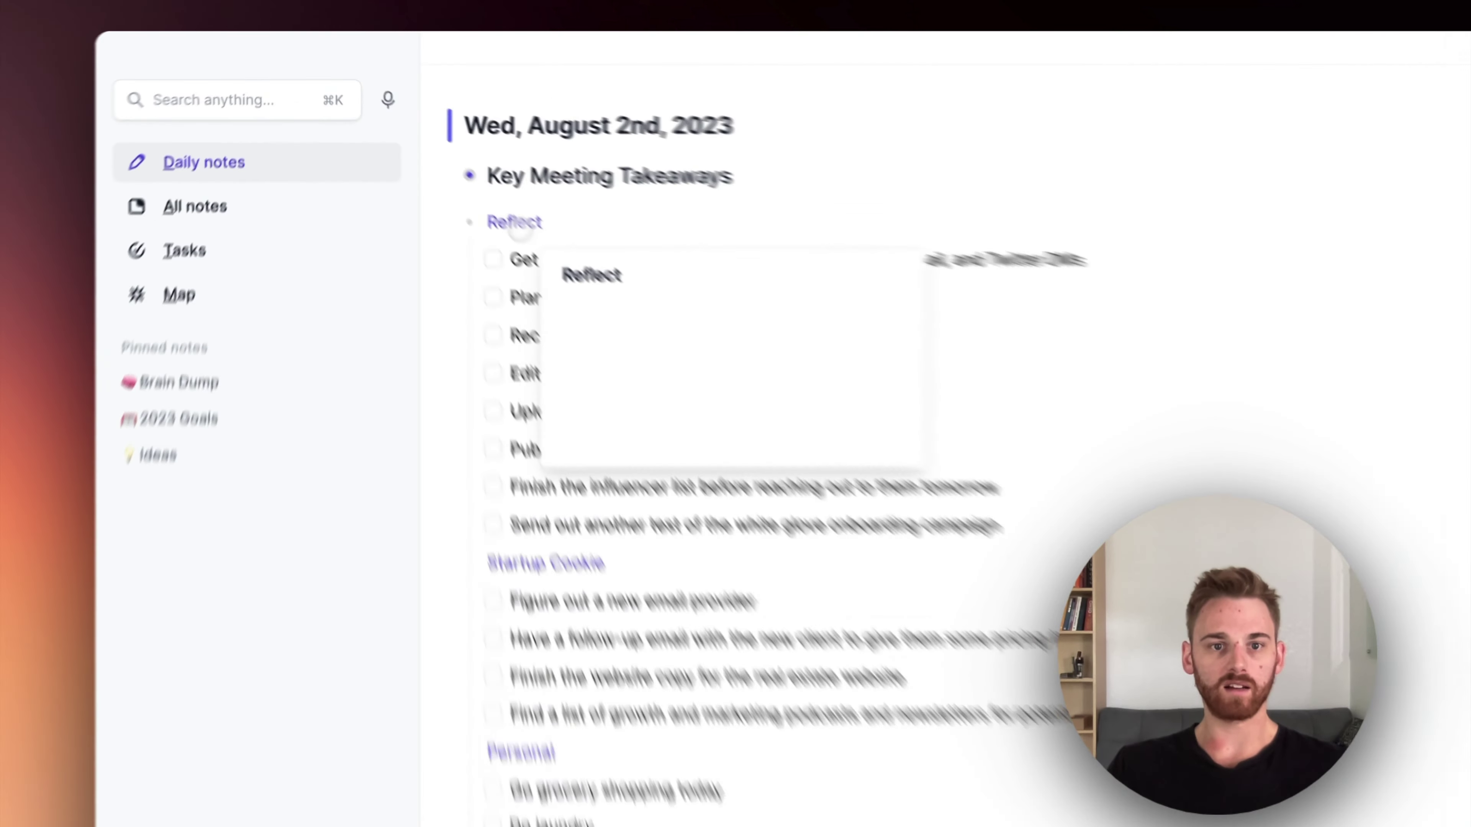
{"action": "left_click", "coordinate": [515, 223]}
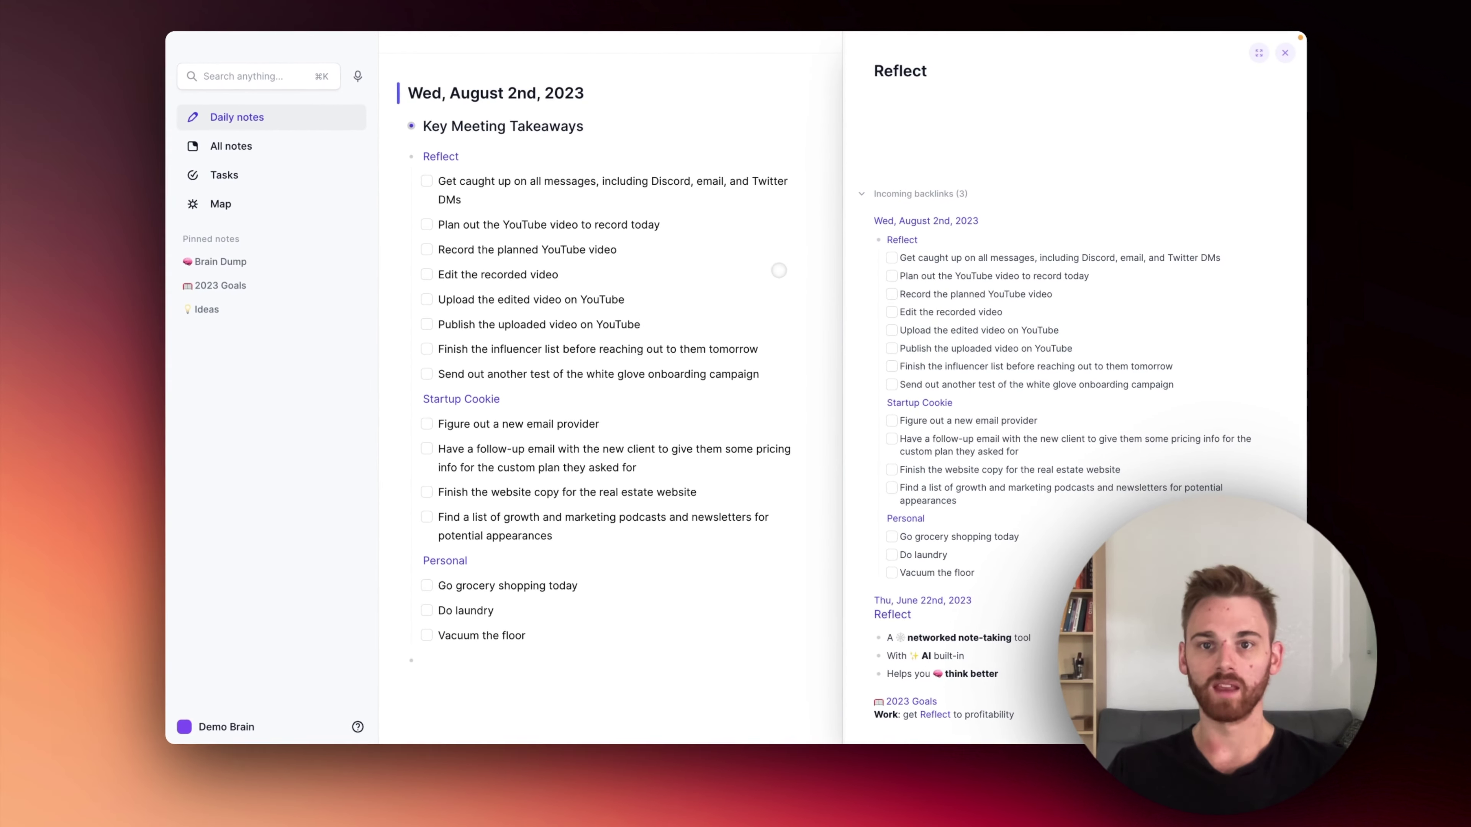
{"action": "left_click", "coordinate": [779, 270]}
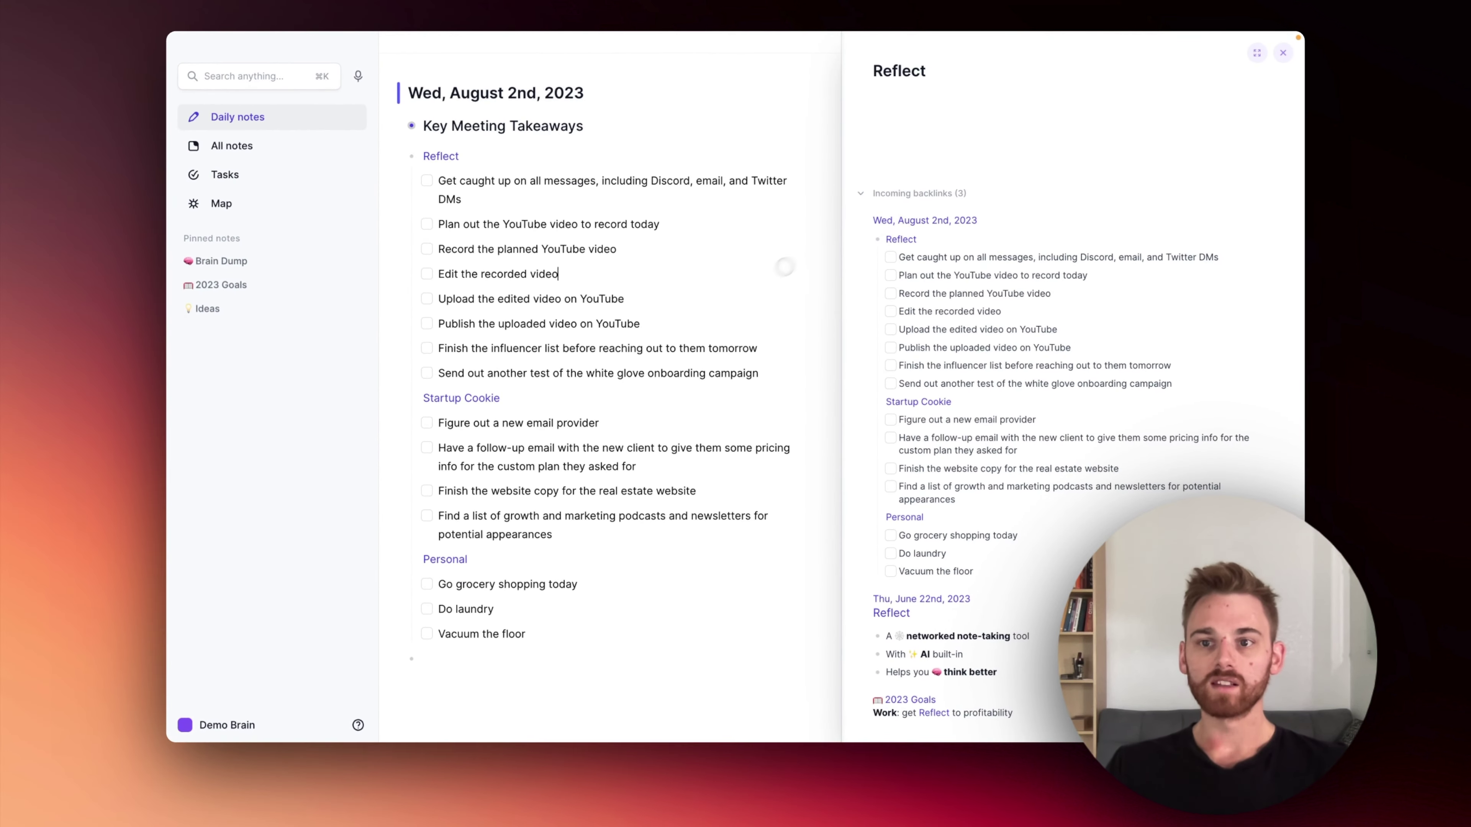
{"action": "left_click", "coordinate": [1283, 53]}
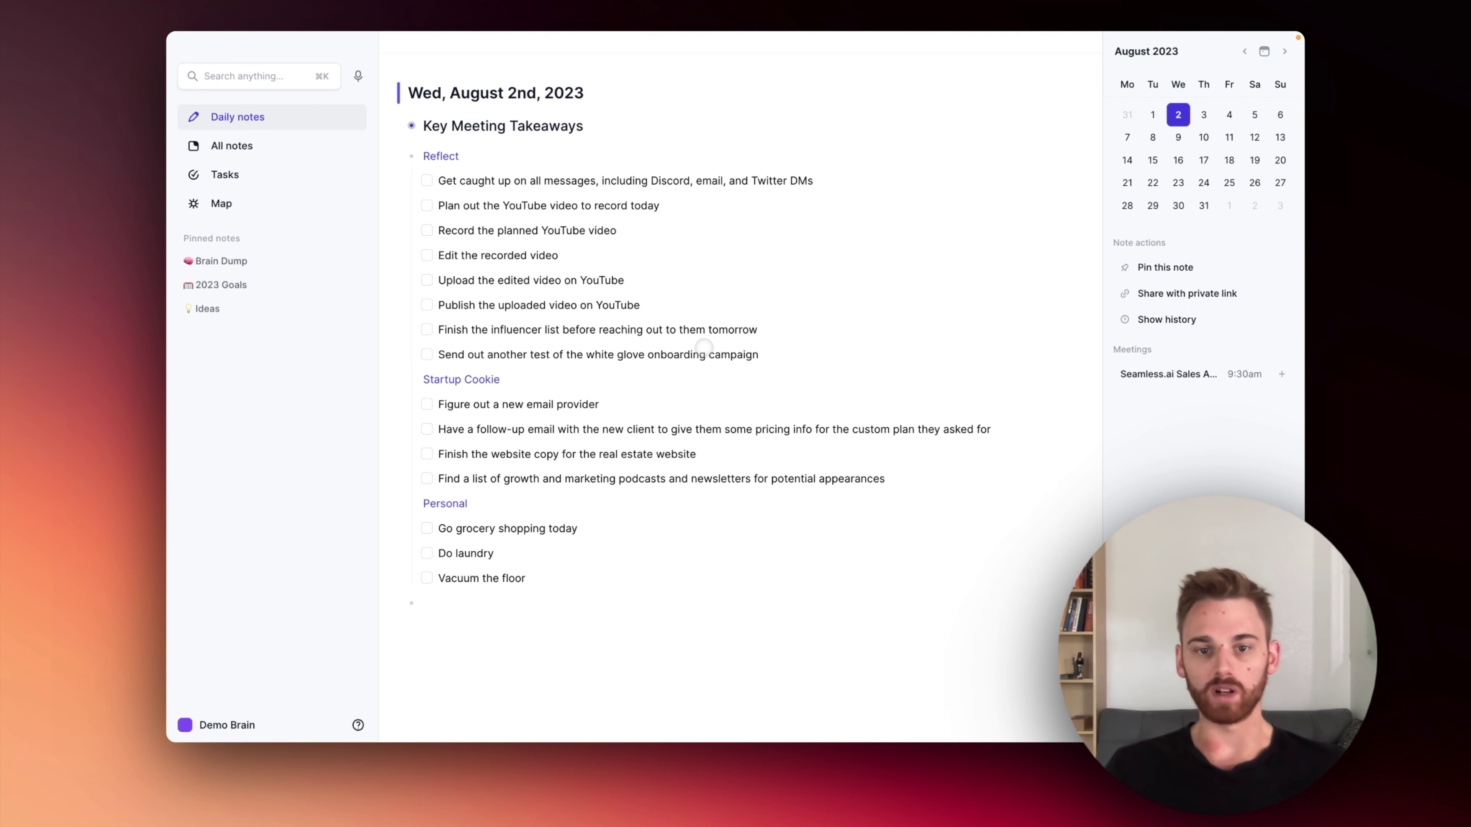
Move the onboarding test and influencer list tasks up, and YouTube planning below editing.
{"action": "left_click", "coordinate": [699, 352]}
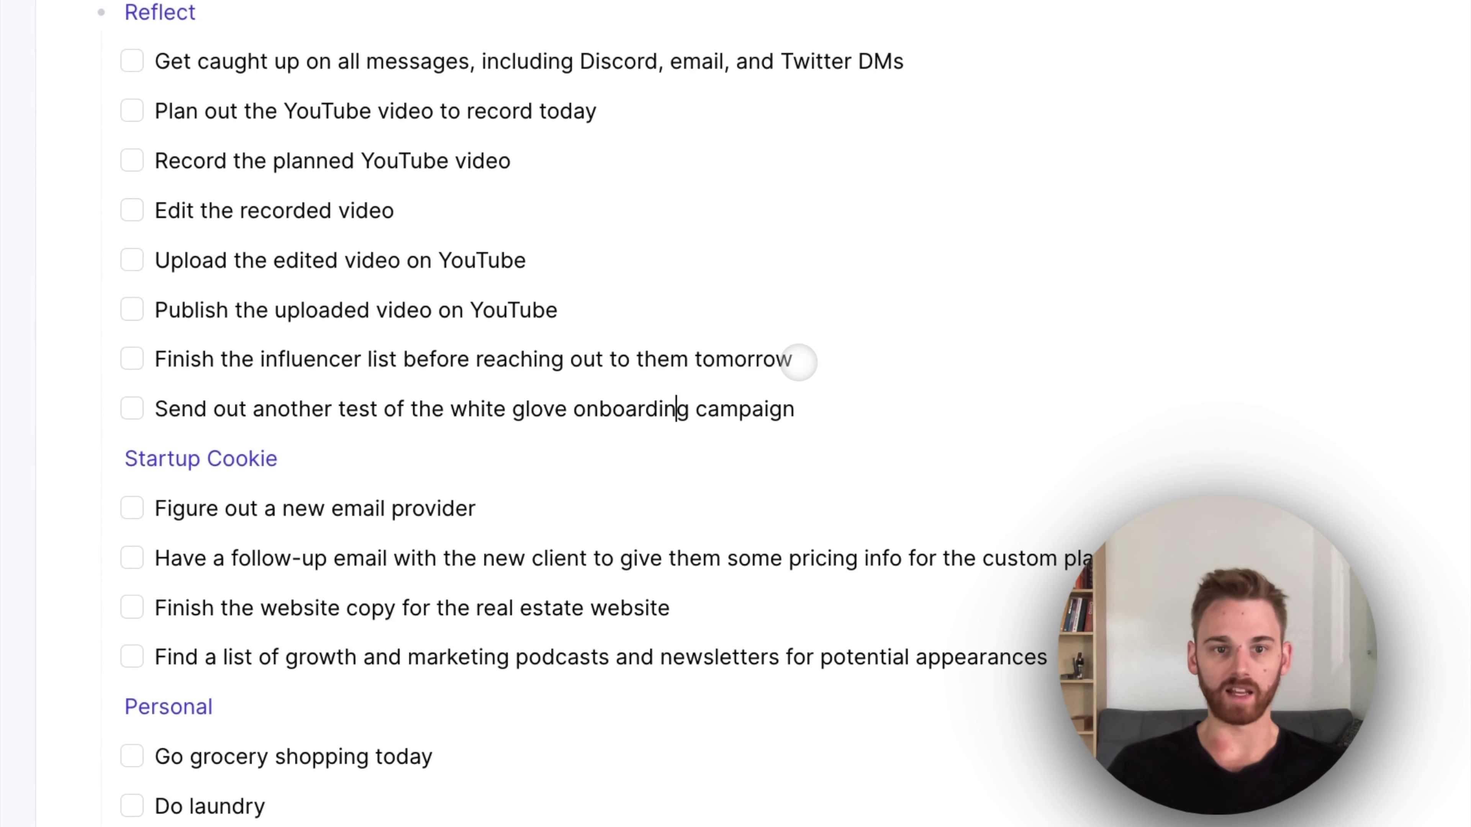
{"action": "key", "text": "alt+shift+Up"}
{"action": "key", "text": "alt+shift+Up"}
{"action": "key", "text": "alt+shift+Up"}
{"action": "key", "text": "Up"}
{"action": "key", "text": "Up"}
{"action": "key", "text": "Up"}
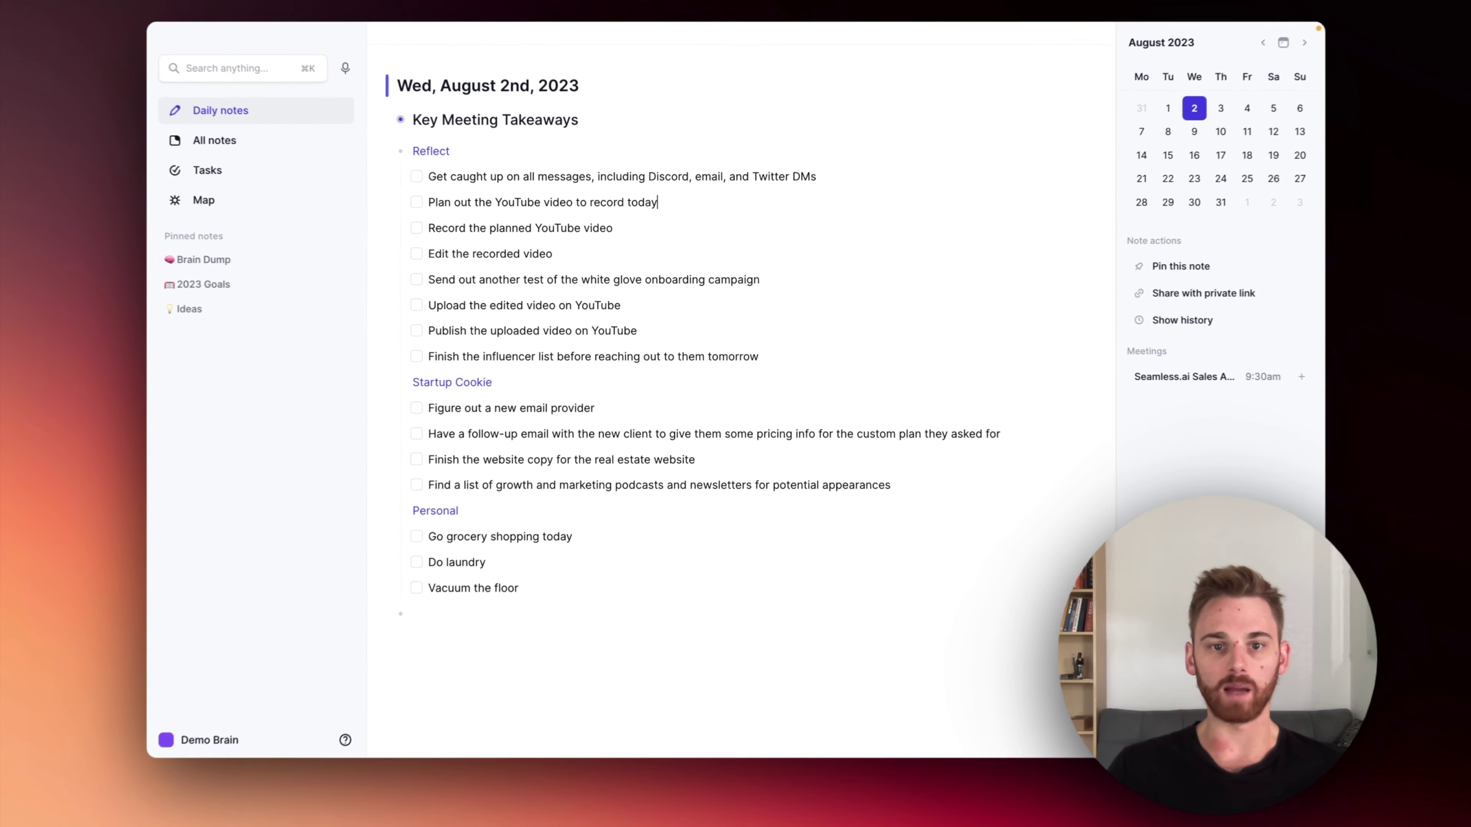
{"action": "key", "text": "alt+shift+Down"}
{"action": "key", "text": "alt+shift+Down"}
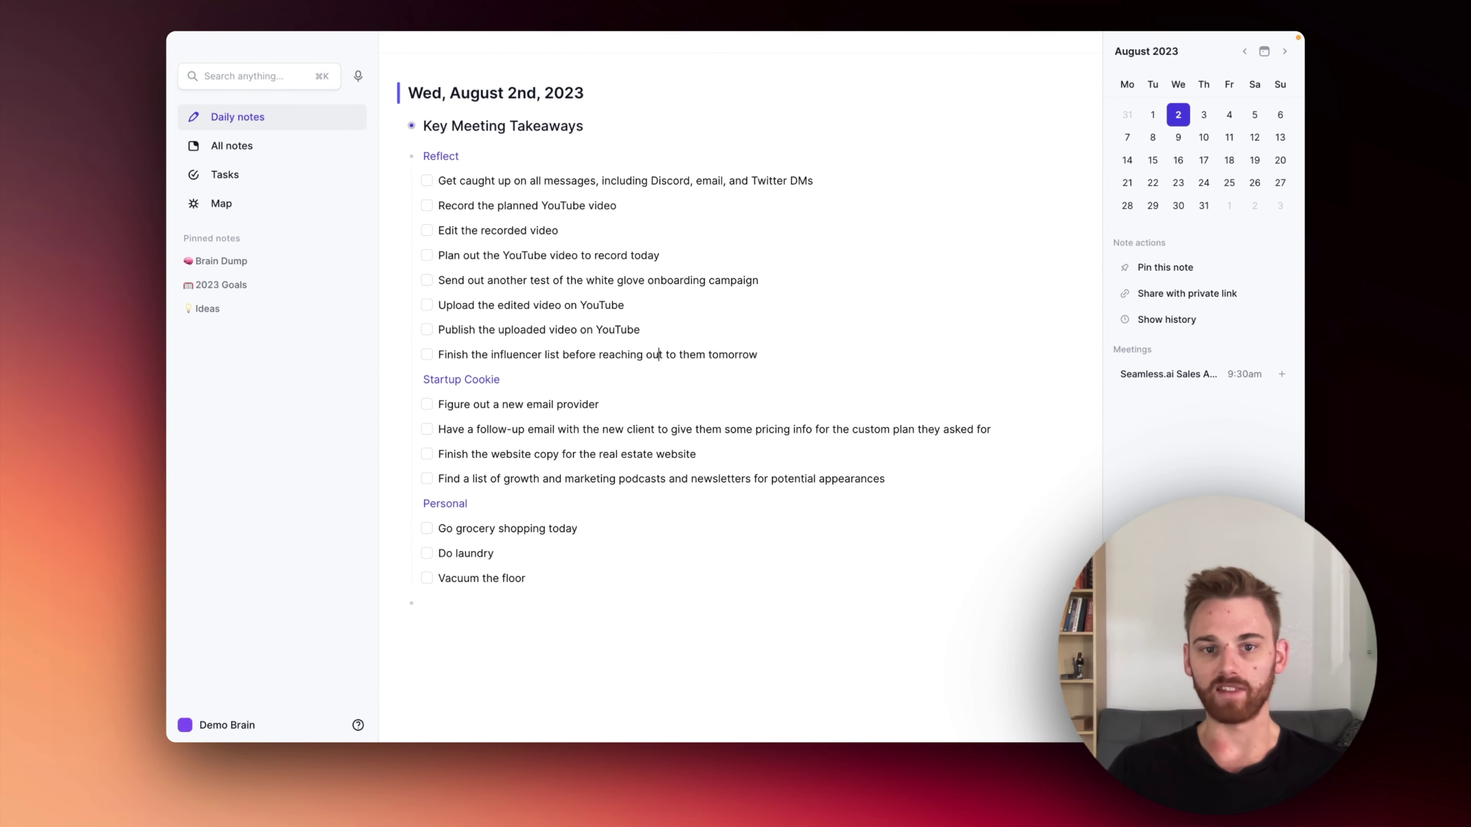
{"action": "key", "text": "alt+shift+Up"}
{"action": "key", "text": "alt+shift+Up"}
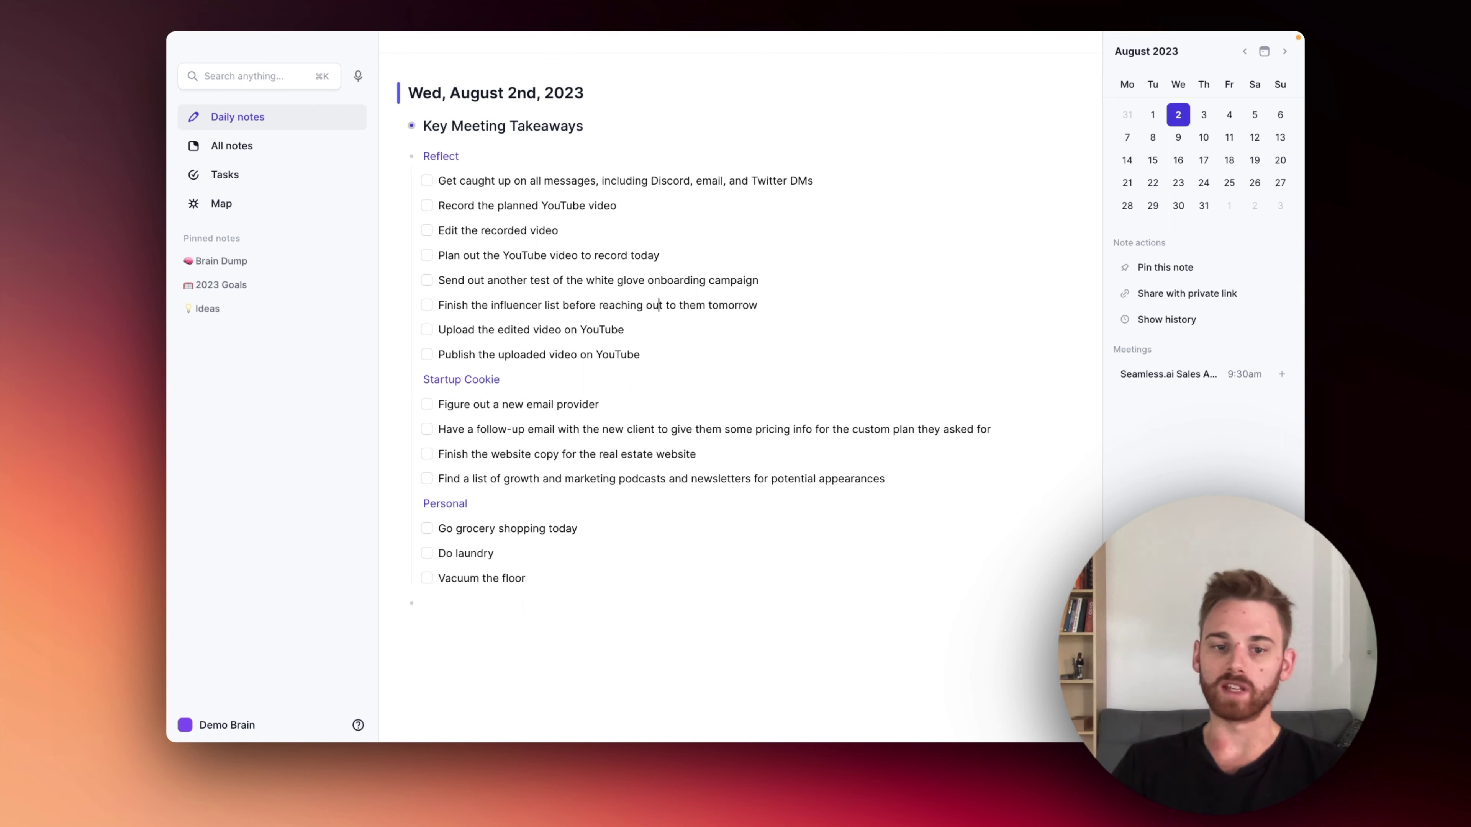
{"action": "mouse_move", "coordinate": [898, 34]}
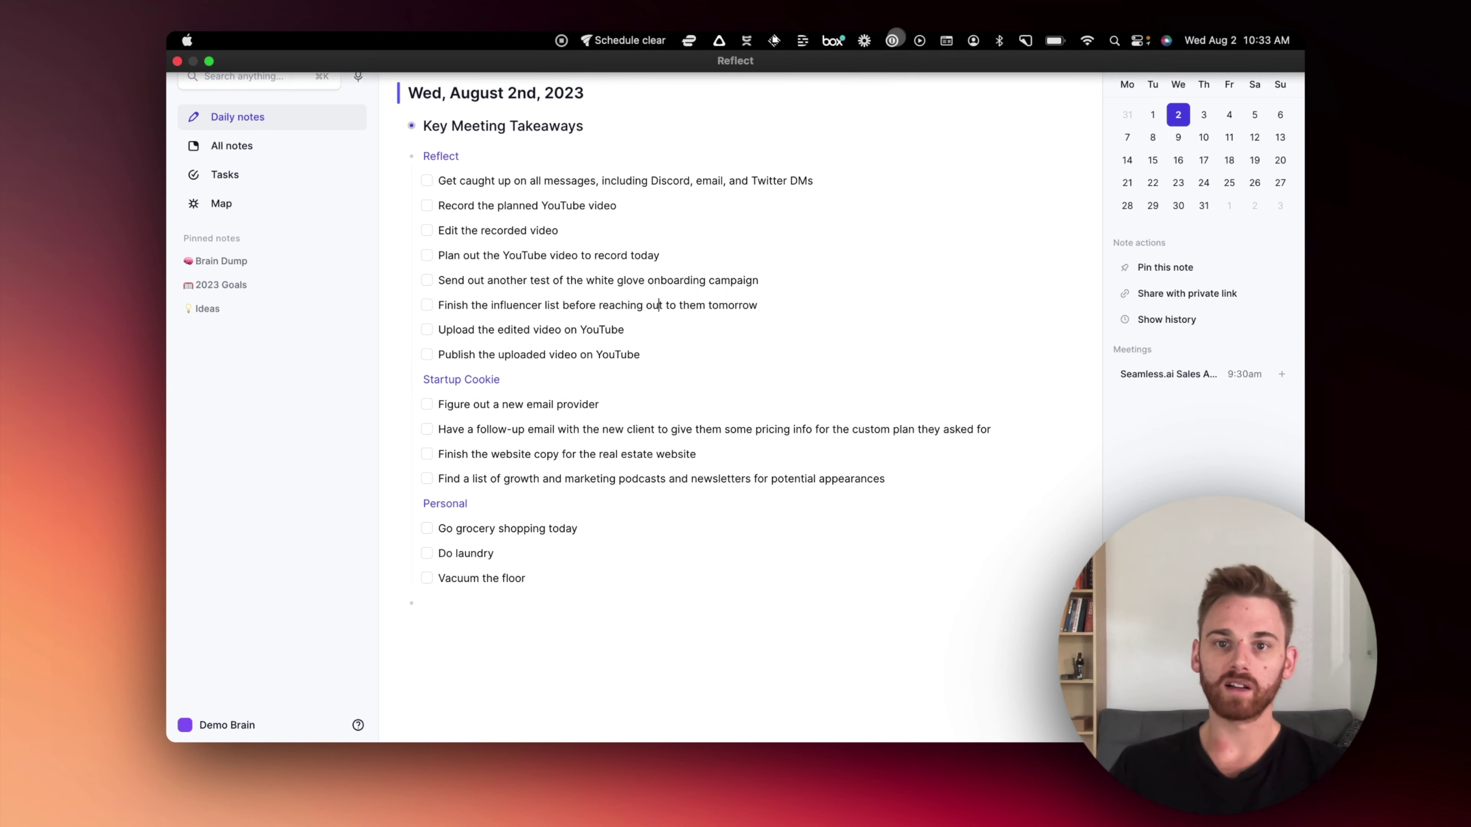